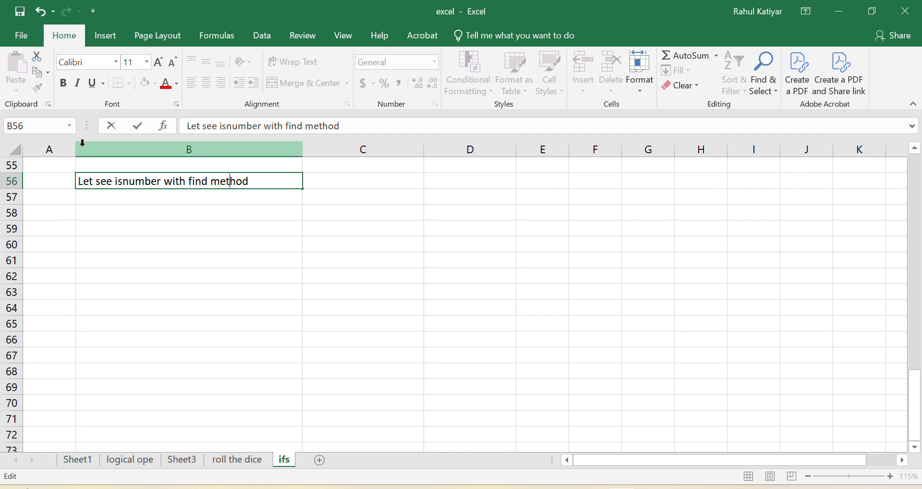
# - Copy the Text and Substring columns in B47:C51 and paste them starting at cell B57, below the find method heading
pyautogui.click(117, 217)
pyautogui.scroll(1, 118, 217)
pyautogui.scroll(2, 117, 217)
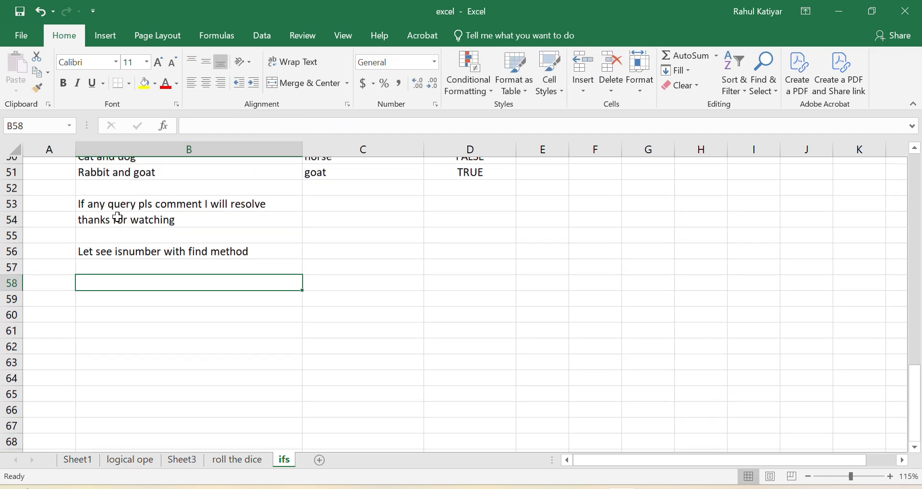
pyautogui.scroll(-1, 117, 213)
pyautogui.scroll(4, 117, 214)
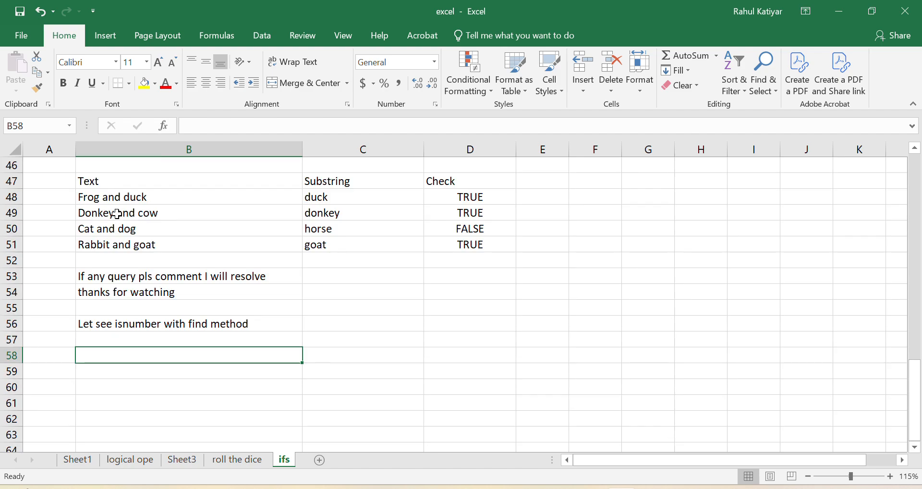
pyautogui.moveTo(102, 277); pyautogui.dragTo(318, 341)
pyautogui.hotkey('ctrl', 'c')
pyautogui.scroll(-4, 317, 343)
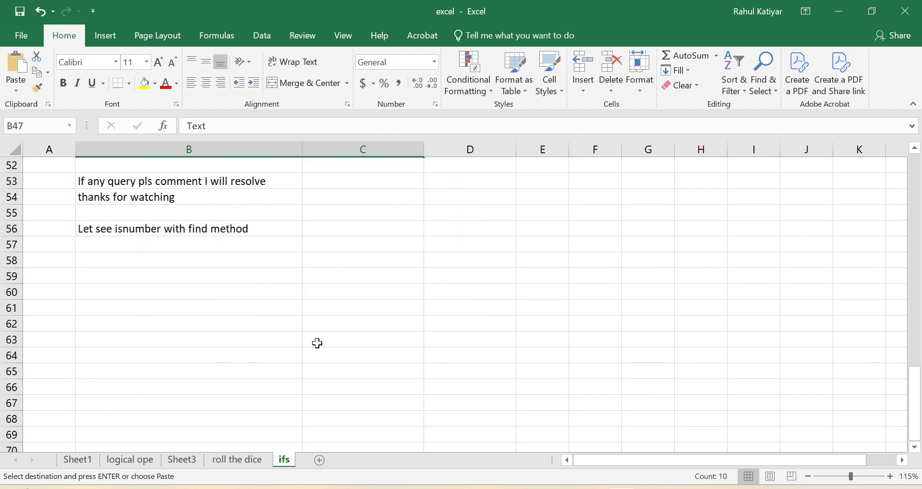
pyautogui.click(156, 257)
pyautogui.click(159, 245)
pyautogui.scroll(-1, 159, 247)
pyautogui.scroll(-1, 159, 247)
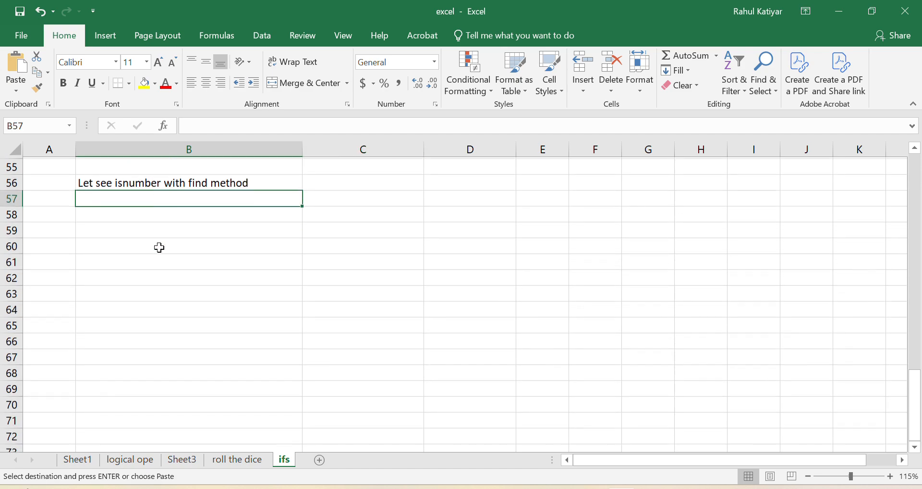
pyautogui.hotkey('ctrl', 'v')
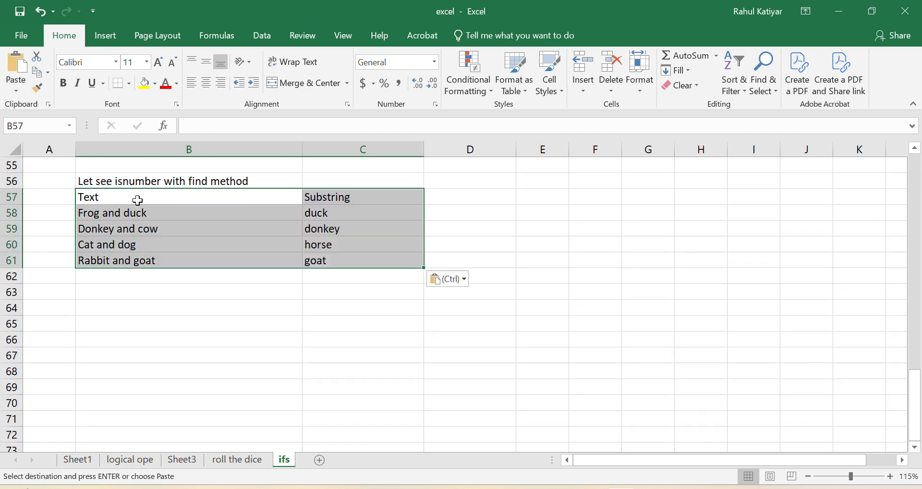
# - Add the header "Check" in cell D57 beside the pasted table's Substring column
pyautogui.click(470, 199)
pyautogui.press('Escape')
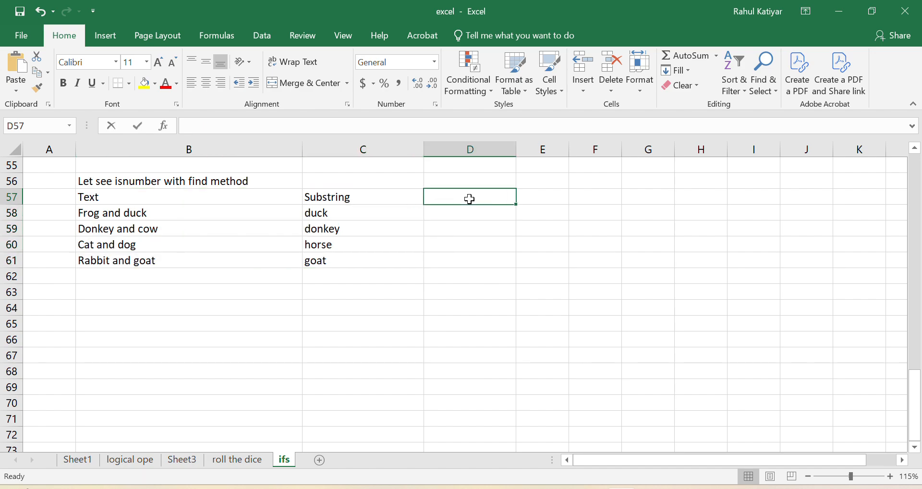
pyautogui.write('Check')
pyautogui.click(520, 259)
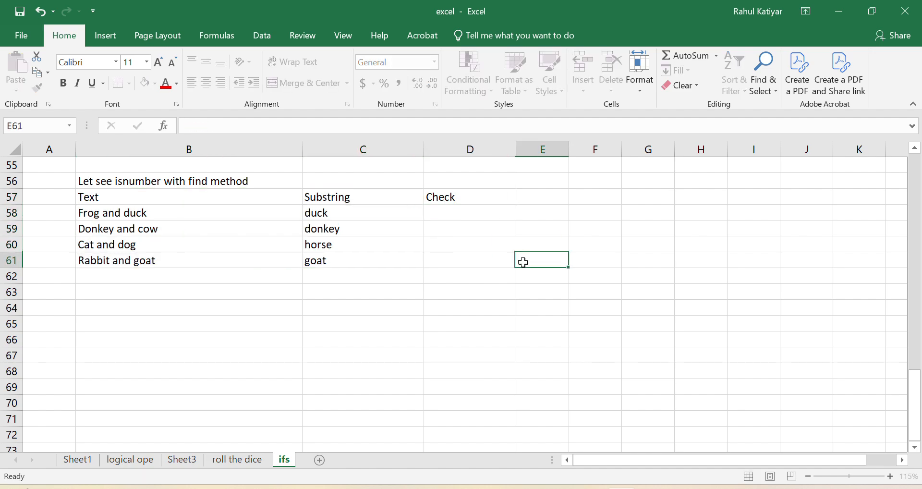
pyautogui.click(553, 197)
# - Enter the formula =ISNUMBER(FIND(C58,B58)) in cell D58 to test for the substring in the first row
pyautogui.click(454, 208)
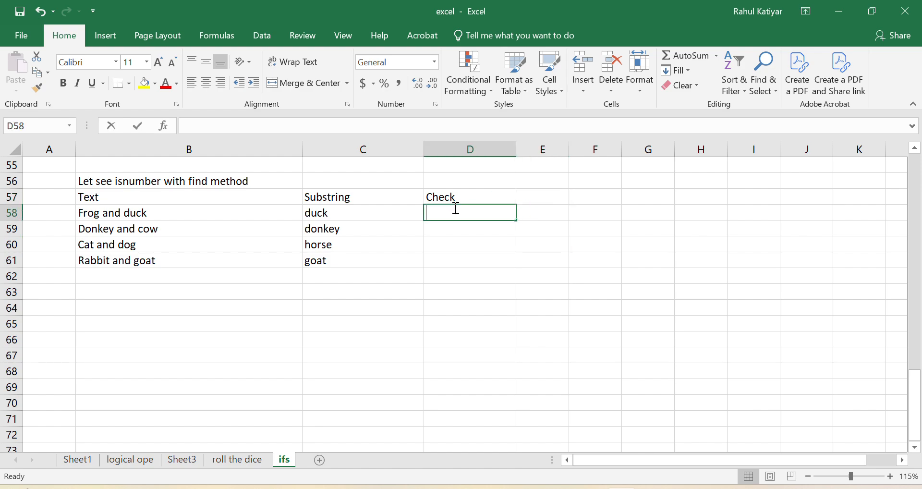
pyautogui.write('=U')
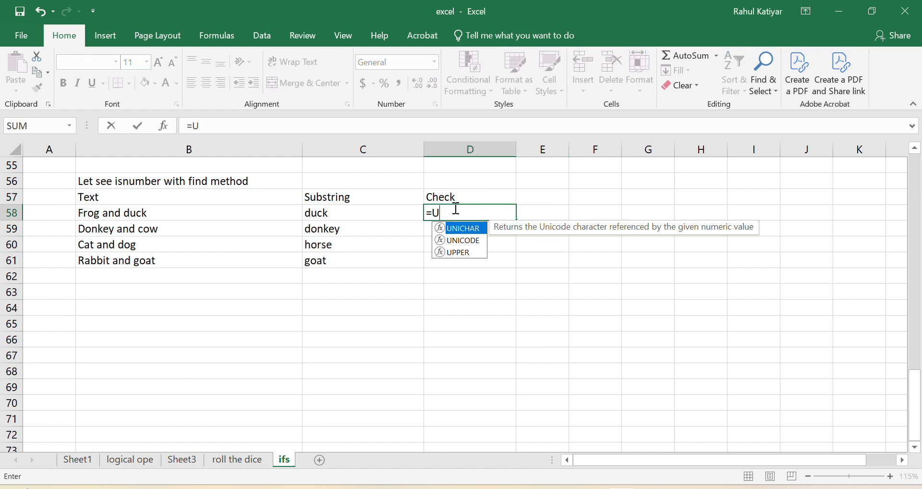
pyautogui.press('BackSpace')
pyautogui.write('isn')
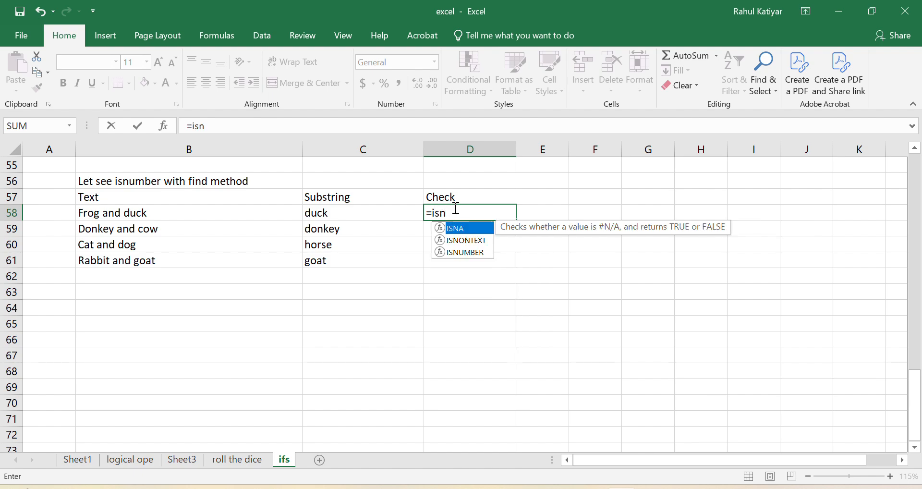
pyautogui.doubleClick(465, 252)
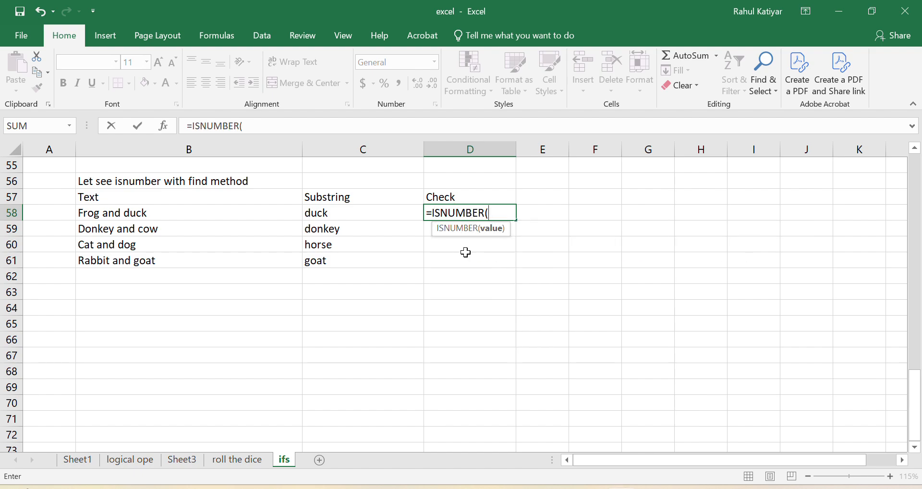
pyautogui.write('find')
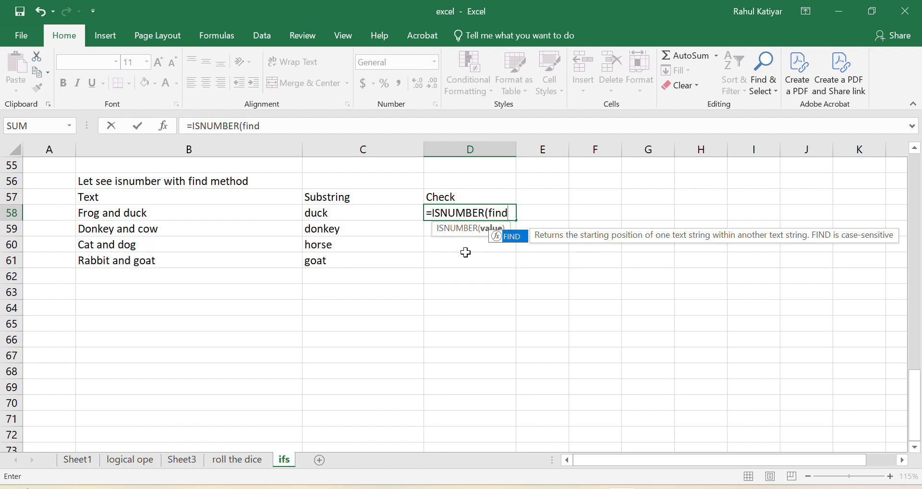
pyautogui.doubleClick(518, 237)
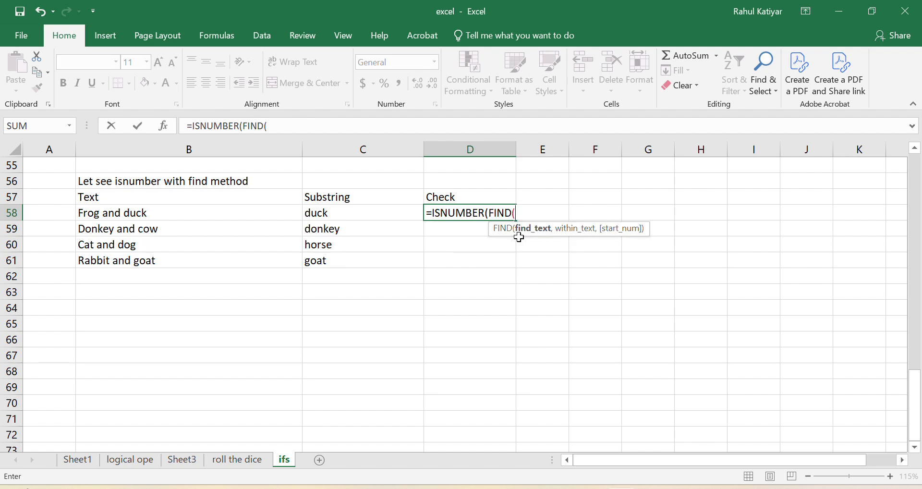
pyautogui.click(366, 216)
pyautogui.write(',')
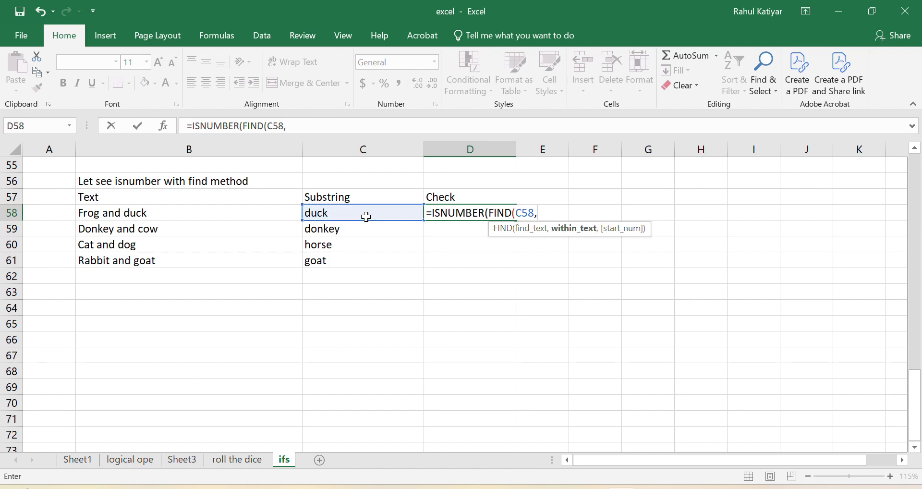
pyautogui.click(181, 216)
pyautogui.write('))')
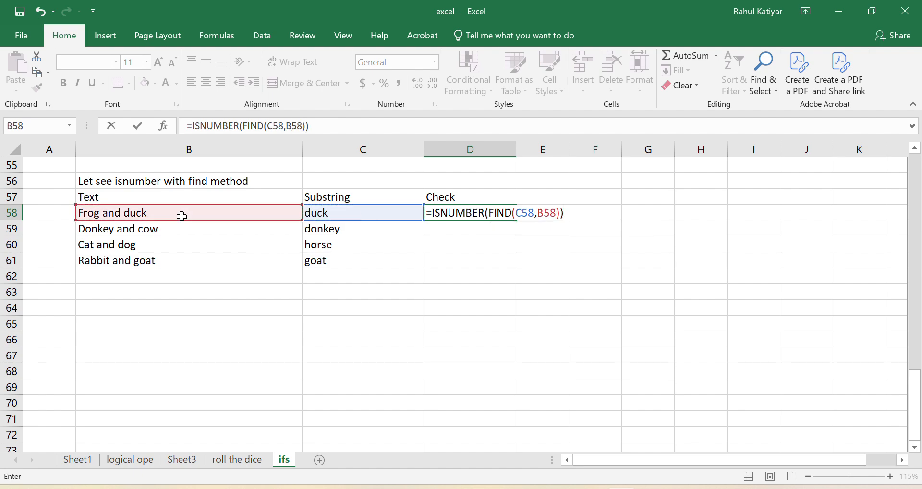
pyautogui.press('Return')
# - Fill the D58 formula down through cell D61 for the remaining table rows
pyautogui.click(482, 212)
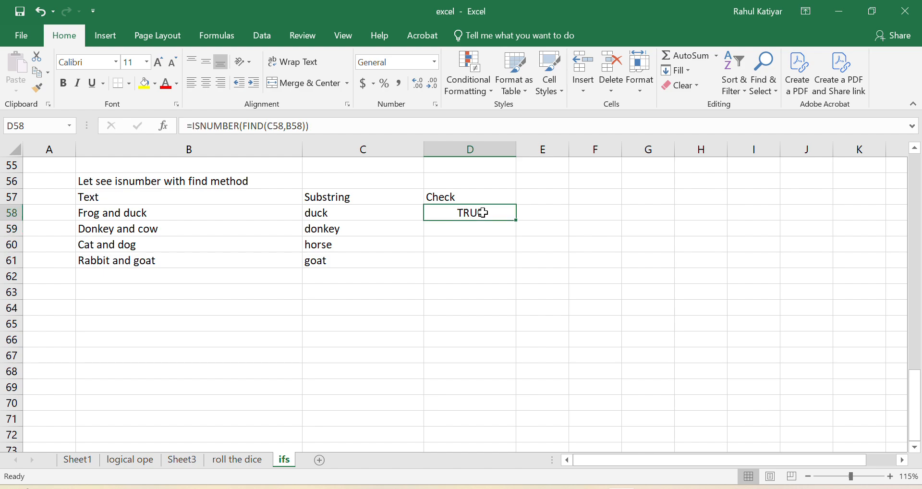
pyautogui.moveTo(515, 220); pyautogui.dragTo(518, 269)
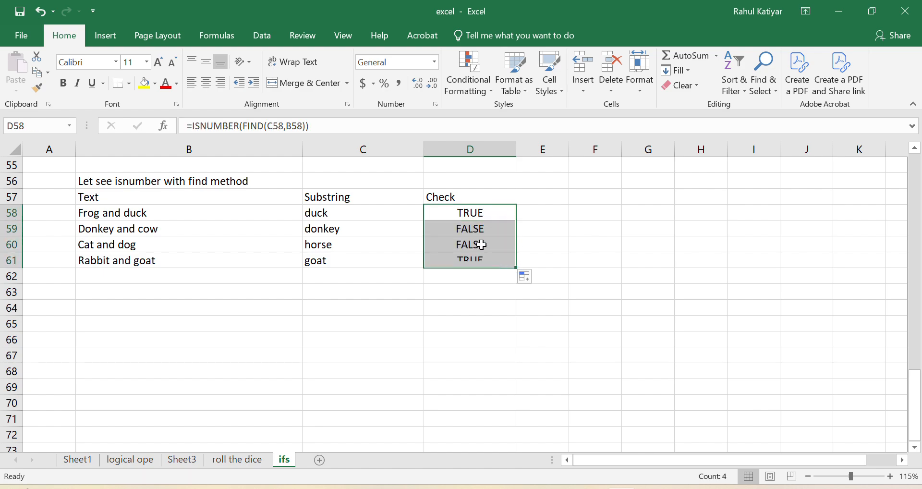
pyautogui.click(484, 229)
# - Write the note "In this it shows false as find is case sensitive method unlike search method" in cell E59
pyautogui.click(547, 231)
pyautogui.write('In this')
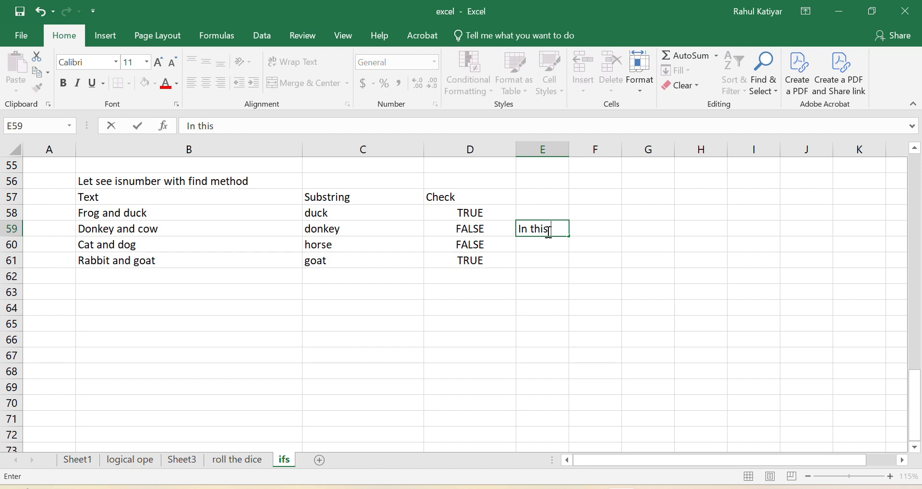
pyautogui.write(' it shows fa')
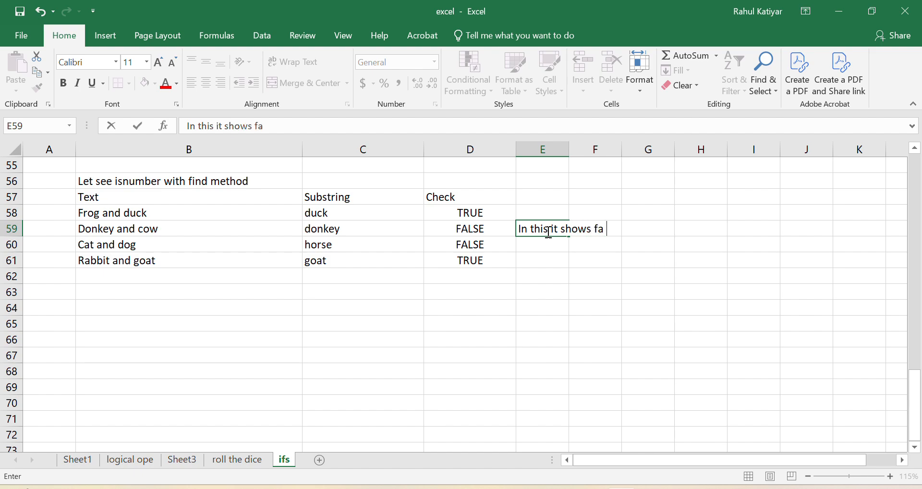
pyautogui.write('lse as find')
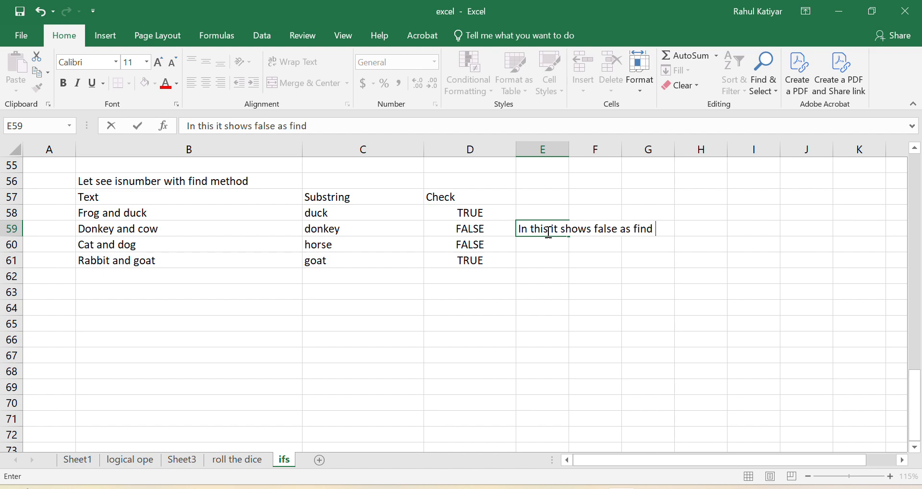
pyautogui.write(' is case sens')
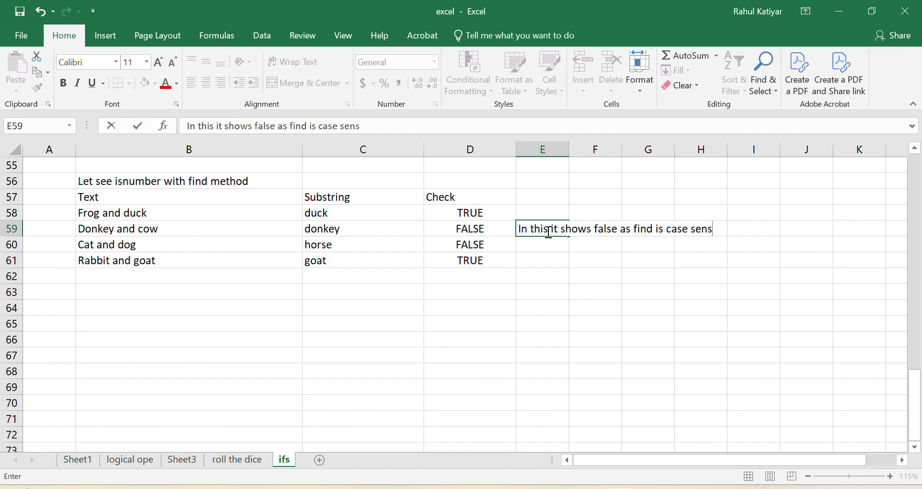
pyautogui.write('itive met')
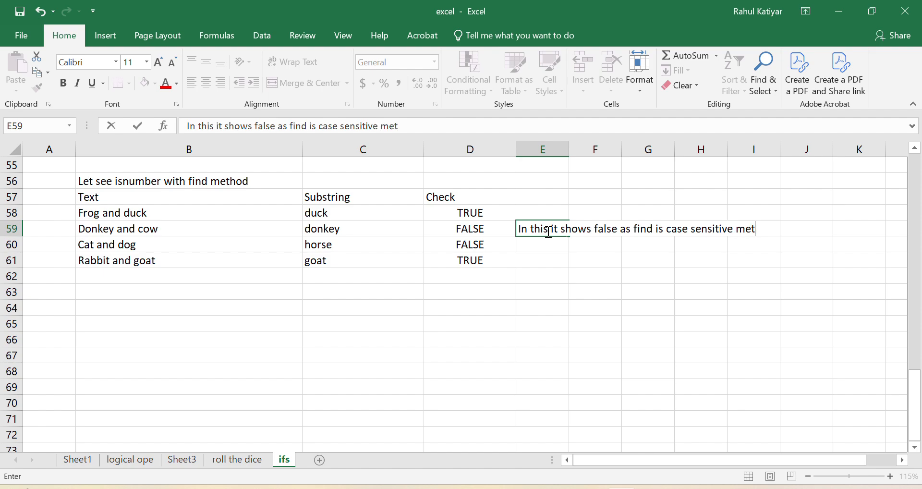
pyautogui.write('hod unlike s')
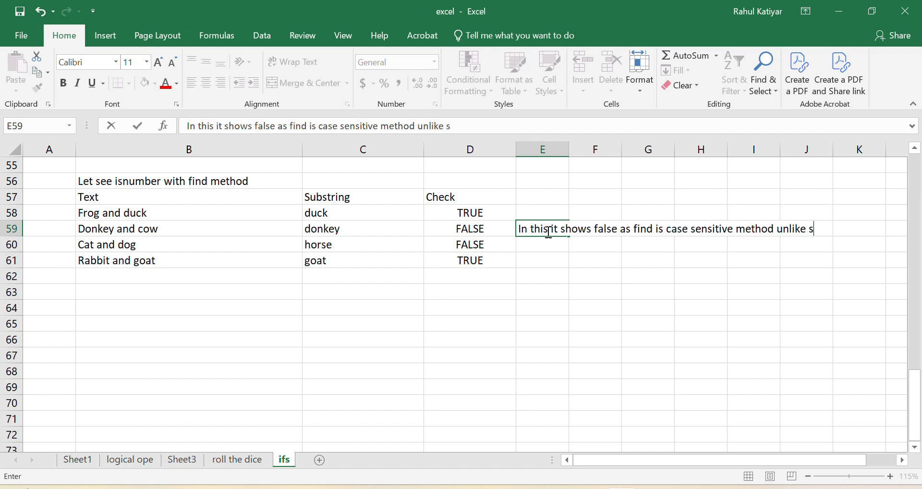
pyautogui.write('earch method')
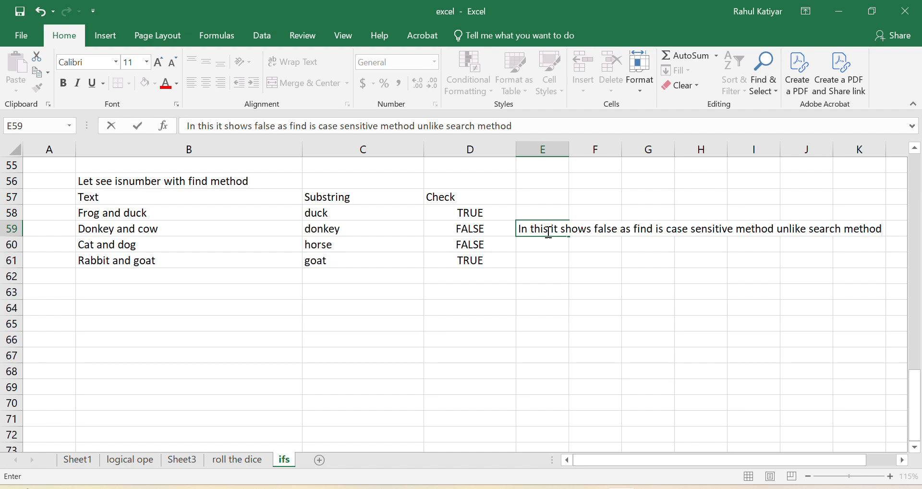
# - Enter the heading "Let see using with if function" in cell B63
pyautogui.click(131, 291)
pyautogui.write('Let se')
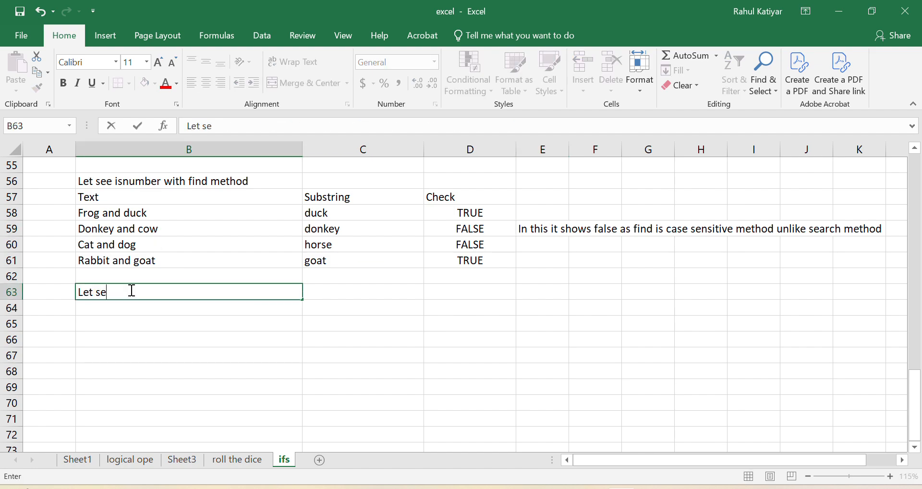
pyautogui.write('e using with')
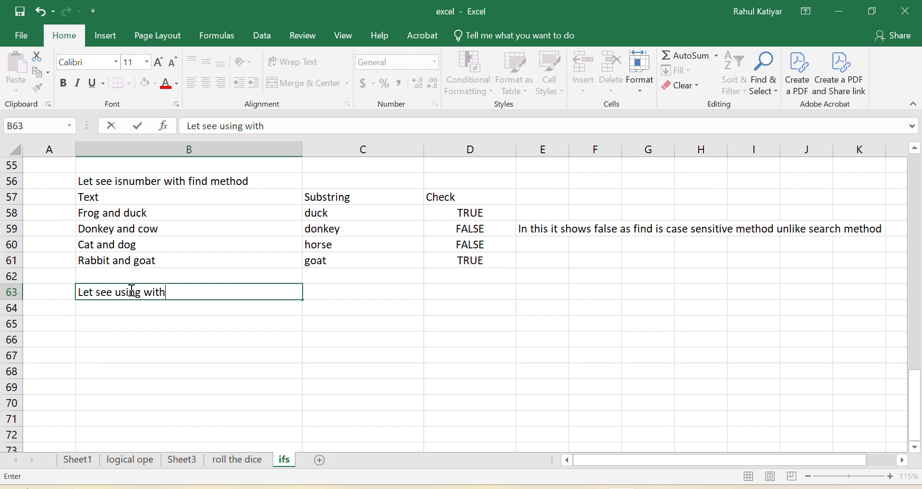
pyautogui.write(' if function')
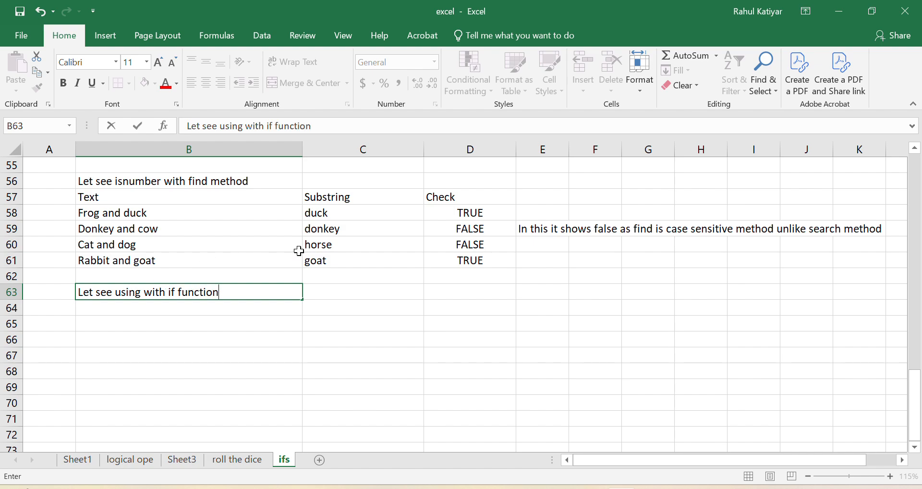
pyautogui.click(315, 382)
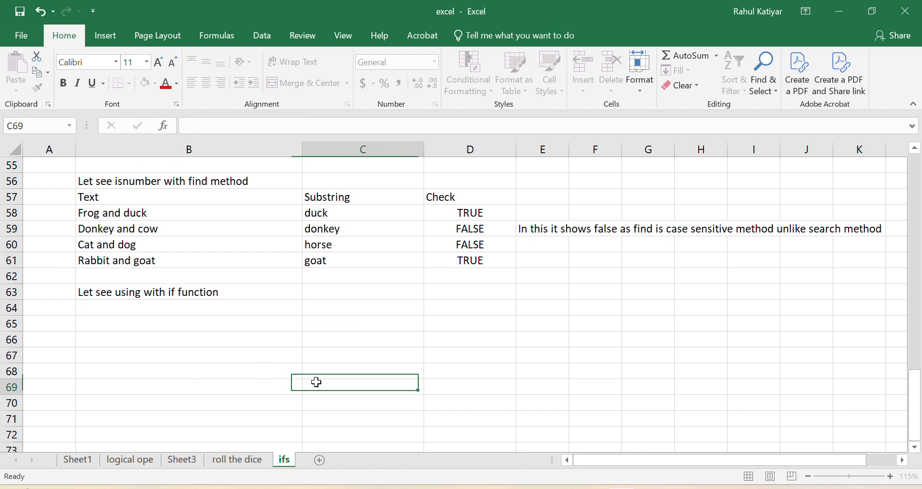
# - Copy the Text and Substring columns in B57:C61 to B65 and add the header "check" in cell D65
pyautogui.moveTo(139, 197); pyautogui.dragTo(310, 260)
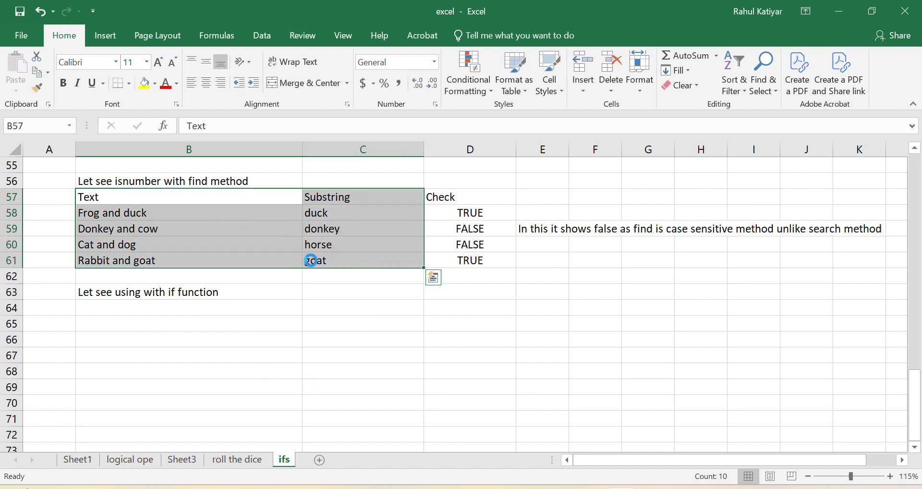
pyautogui.hotkey('ctrl', 'c')
pyautogui.click(130, 323)
pyautogui.hotkey('ctrl', 'v')
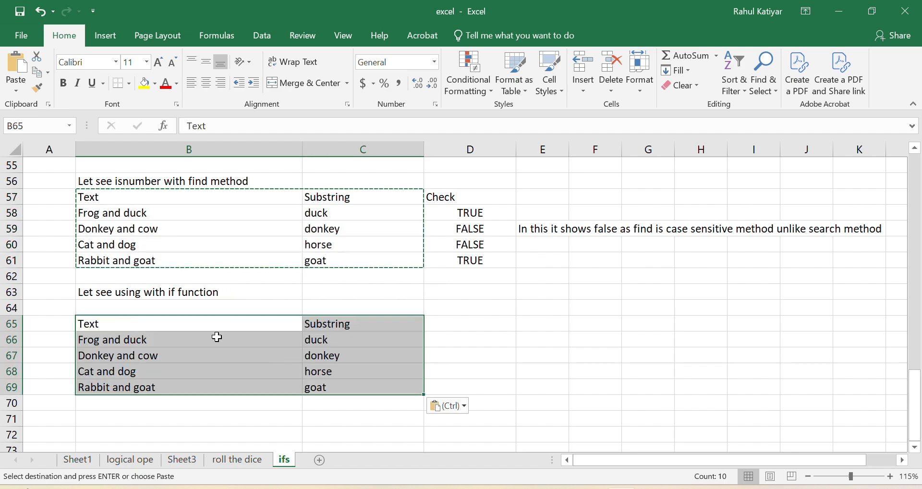
pyautogui.click(466, 324)
pyautogui.write('check')
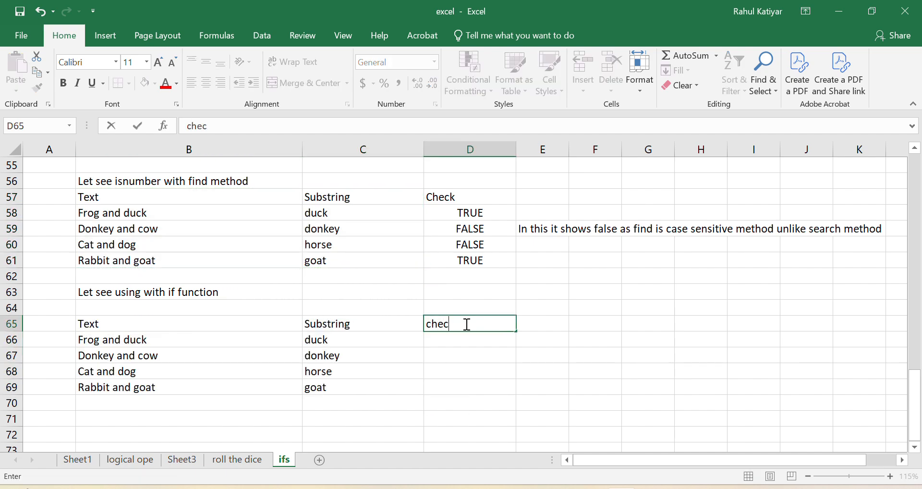
# - Start an IF formula in cell D66 with the logical test ISNUMBER(SEARCH(C66,B66))
pyautogui.click(460, 344)
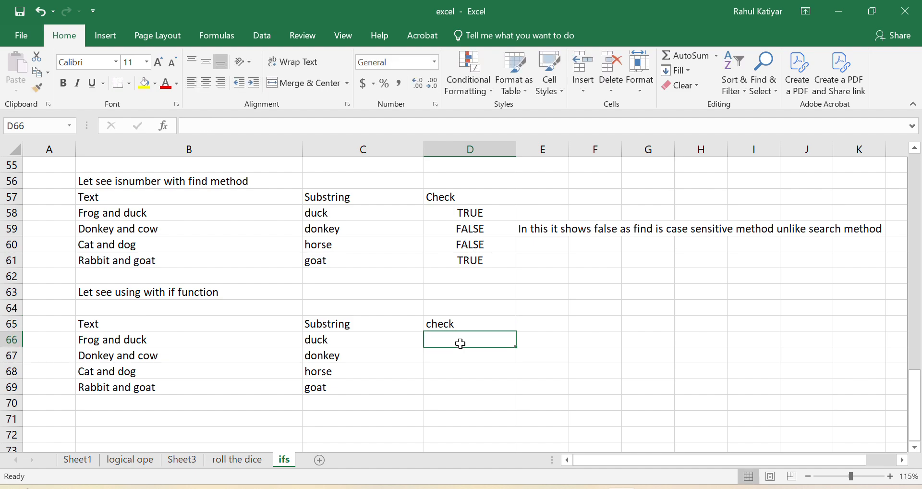
pyautogui.write('=i')
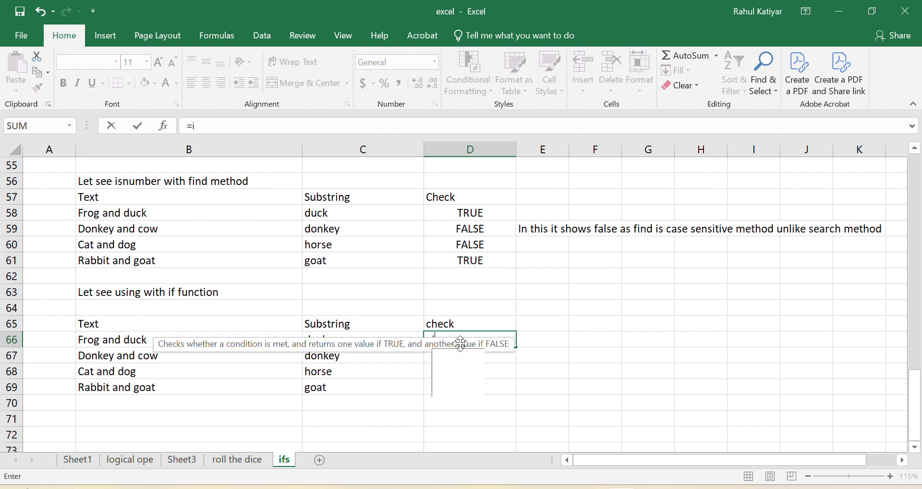
pyautogui.write('f(i')
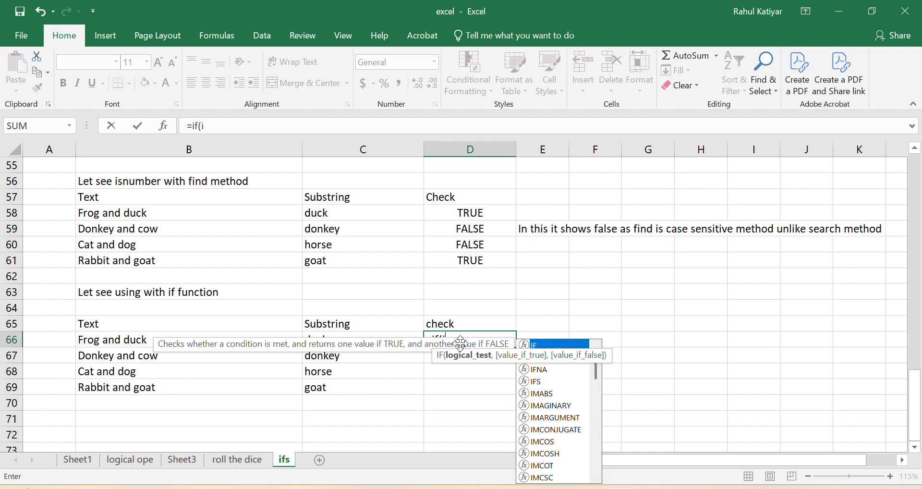
pyautogui.write('snum')
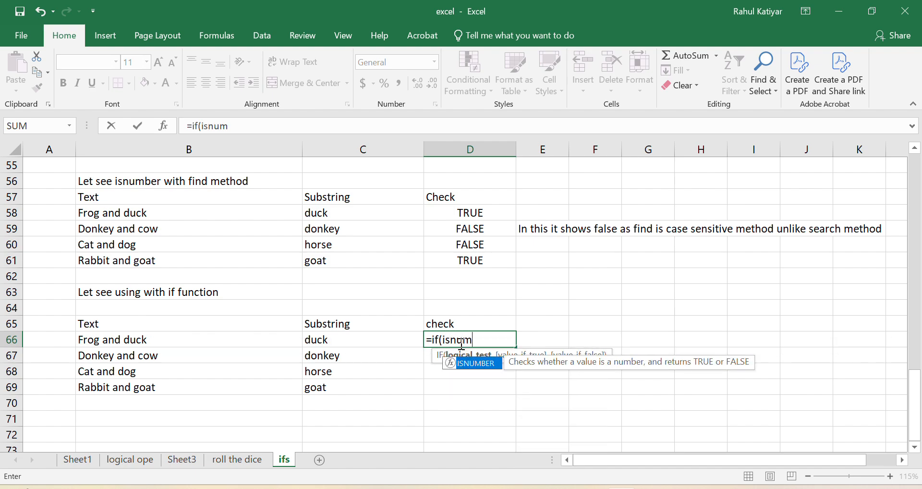
pyautogui.write('ber(')
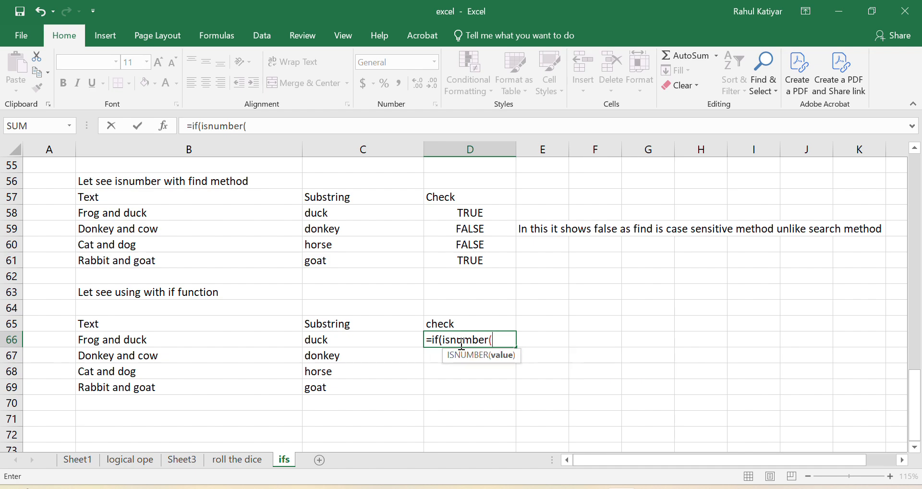
pyautogui.write('sear')
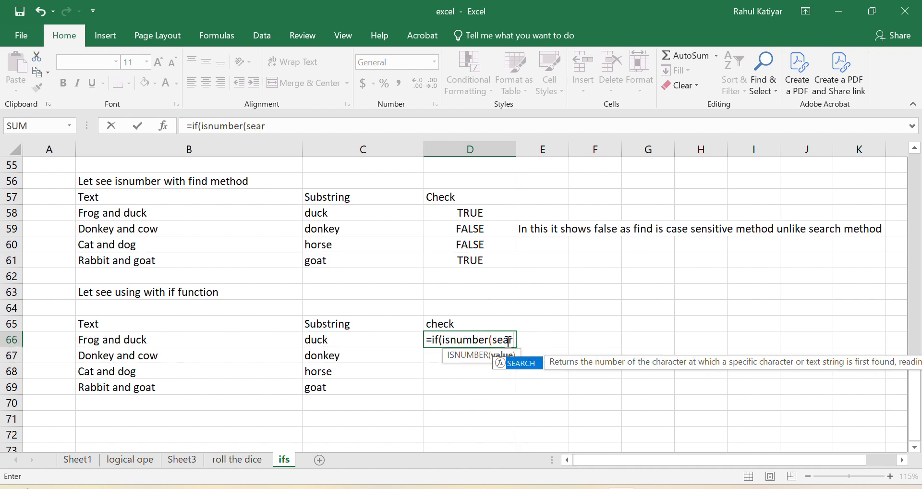
pyautogui.doubleClick(526, 363)
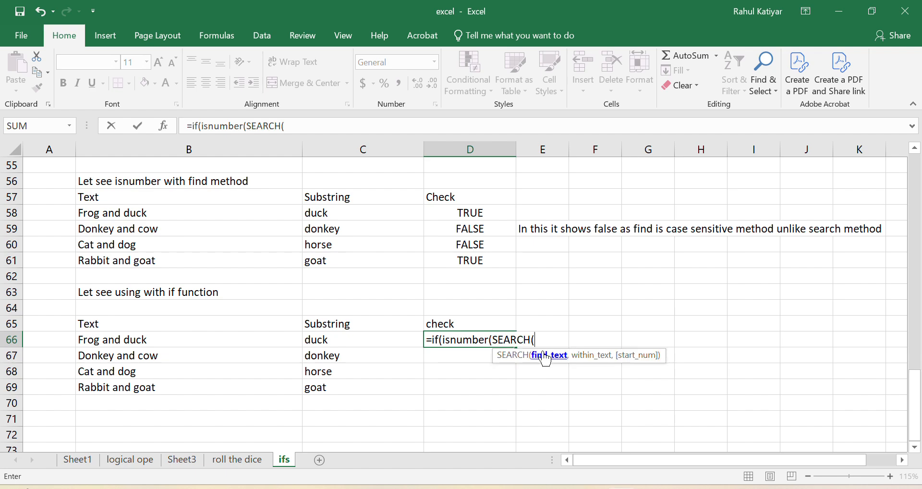
pyautogui.click(367, 341)
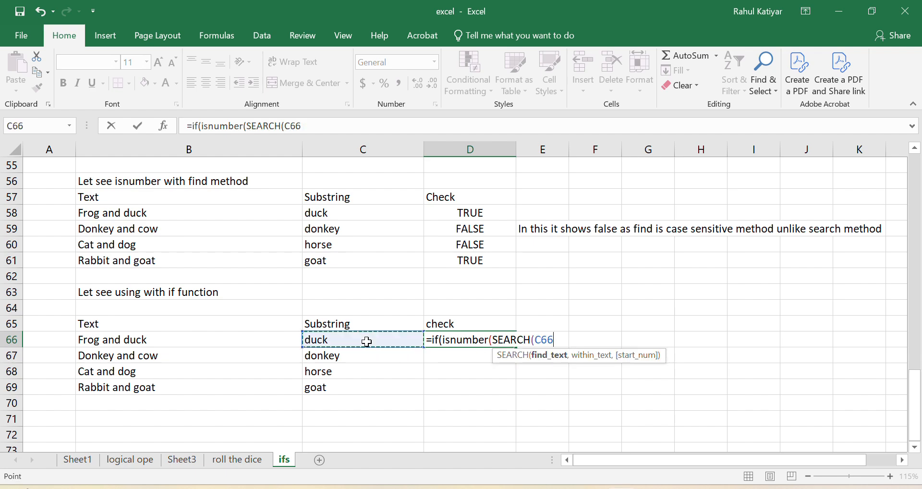
pyautogui.write(',')
pyautogui.click(99, 341)
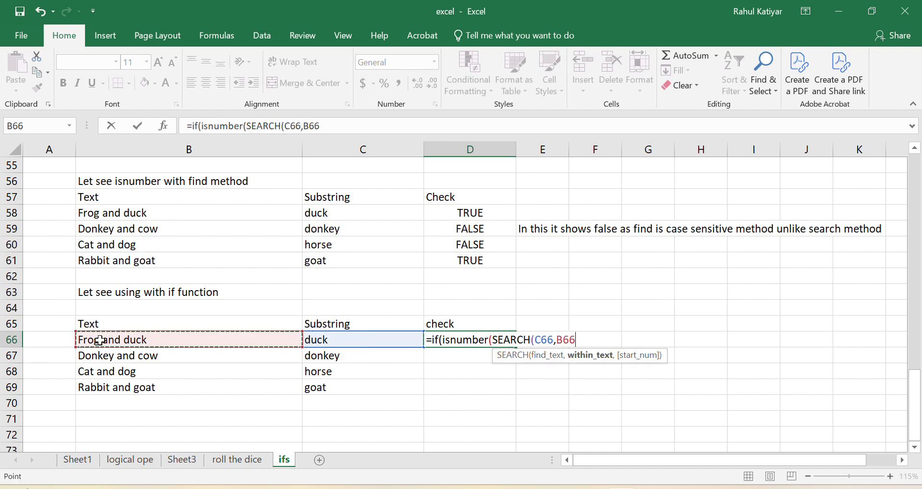
pyautogui.write(')')
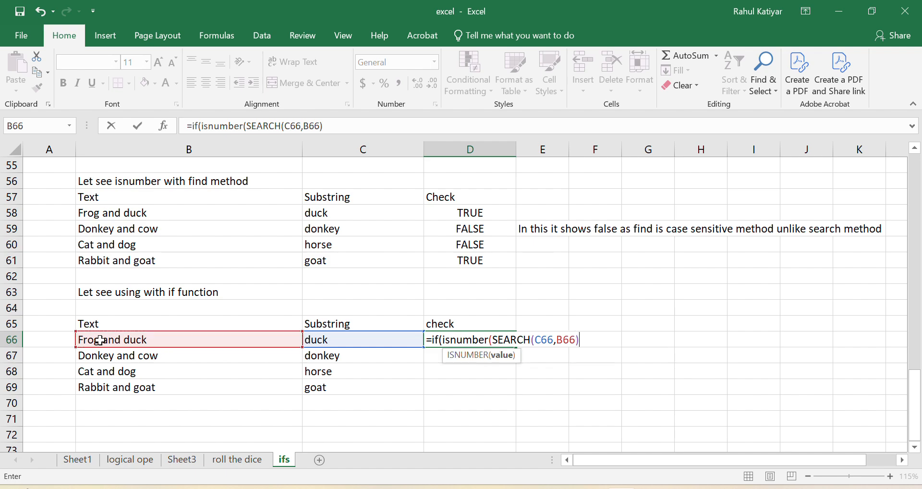
# - Complete the D66 formula to return "found" when true and "Notfound" when false, accepting the suggested correction
pyautogui.write('),"')
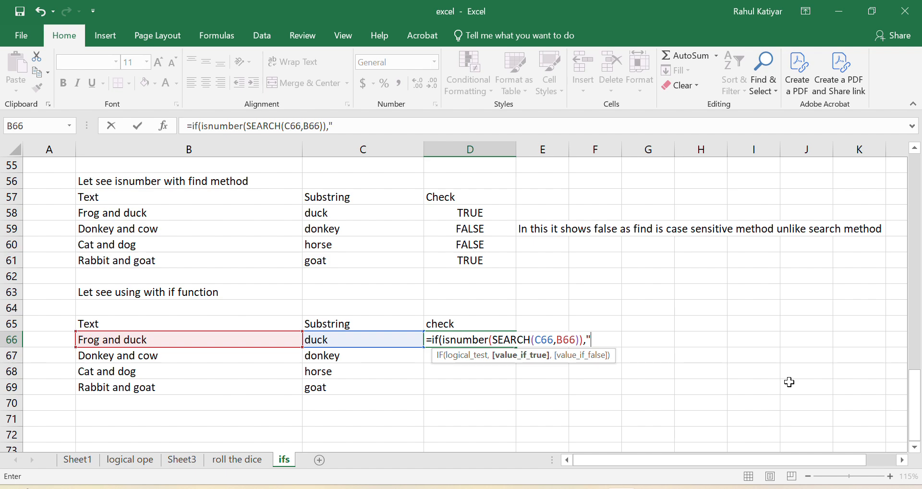
pyautogui.write('fo und",')
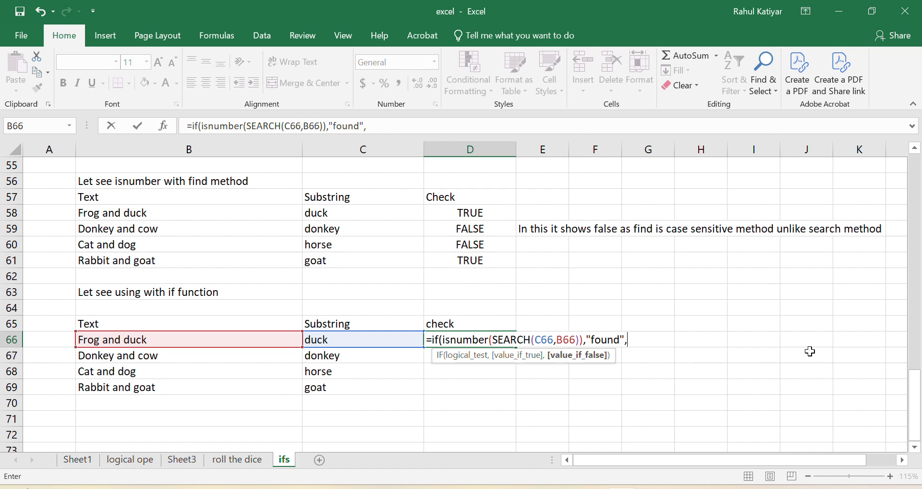
pyautogui.write('Not fou')
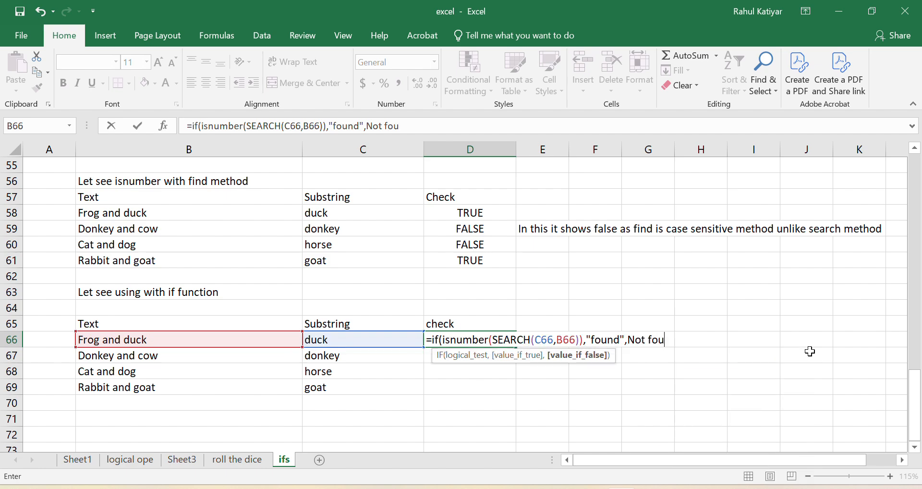
pyautogui.write('nd')
pyautogui.press('Return')
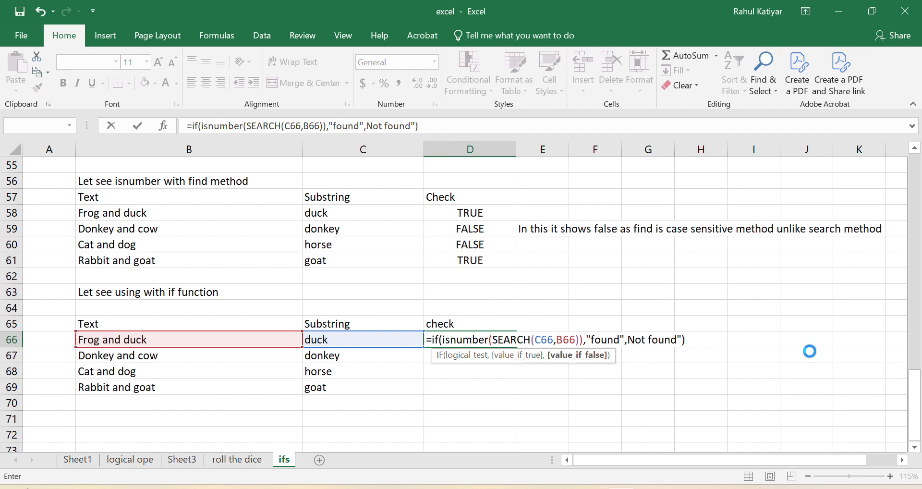
pyautogui.click(438, 303)
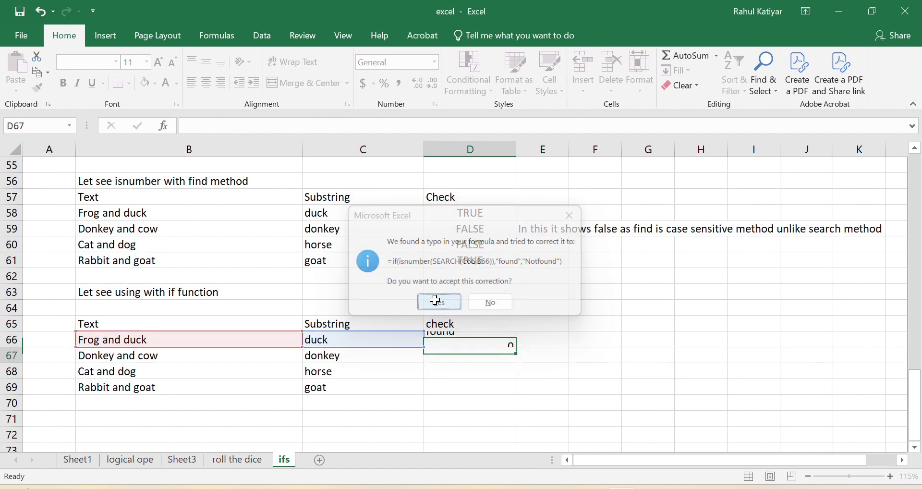
# - Fill the D66 formula down through cell D69 for the remaining table rows
pyautogui.click(448, 337)
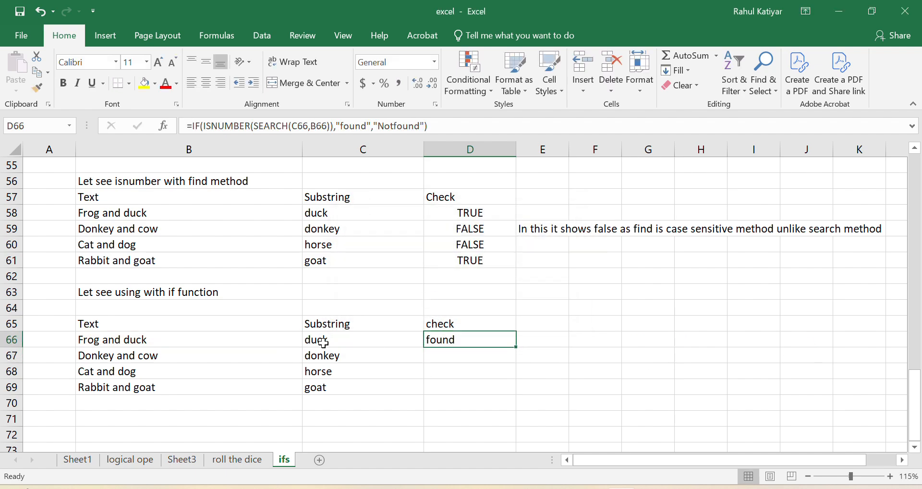
pyautogui.moveTo(516, 347); pyautogui.dragTo(520, 395)
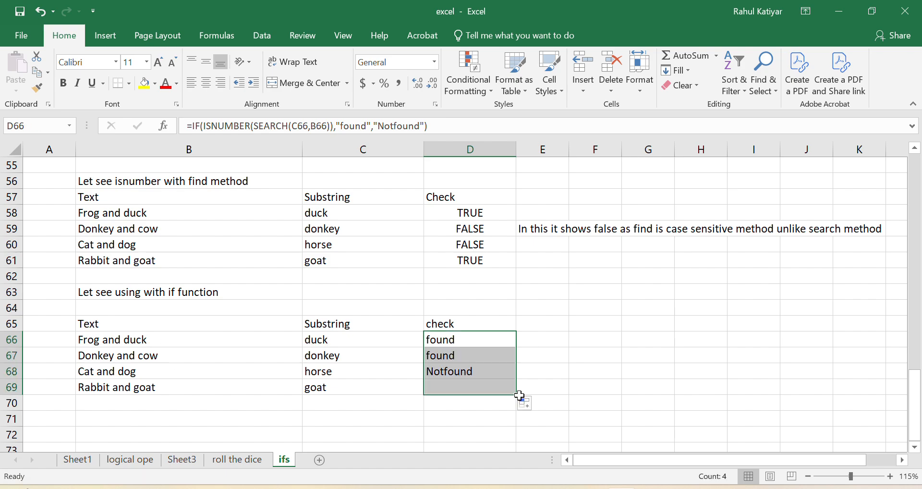
pyautogui.click(448, 372)
pyautogui.click(450, 356)
pyautogui.press('Down')
pyautogui.press('Down')
pyautogui.press('Down')
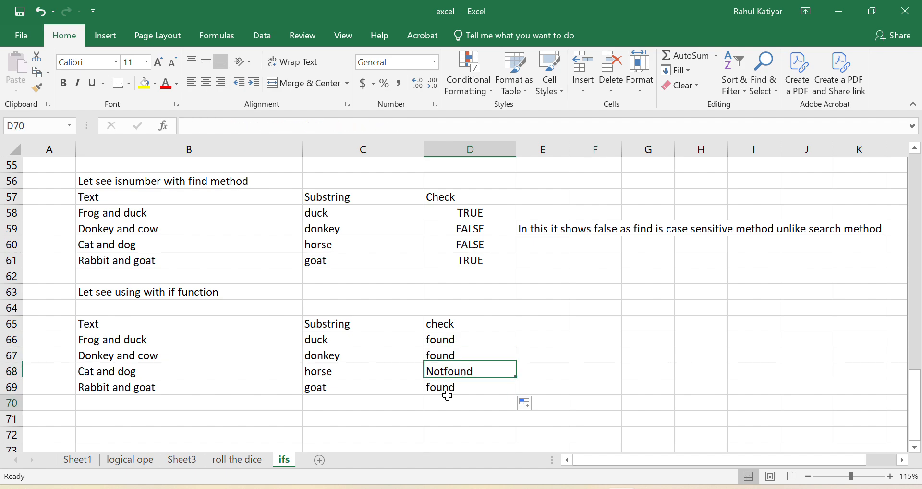
# - Enter the heading "let see example with count if function" in cell B71
pyautogui.scroll(-1, 460, 386)
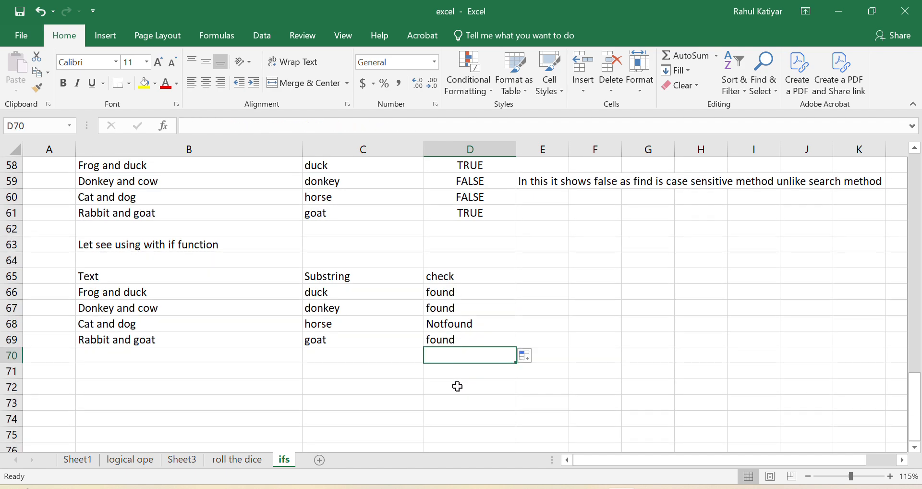
pyautogui.scroll(-1, 459, 385)
pyautogui.click(130, 330)
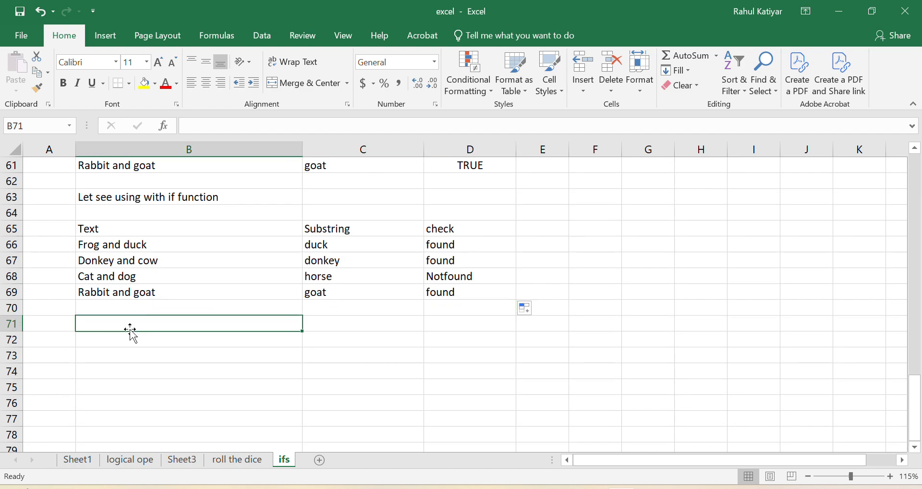
pyautogui.write('Iet s')
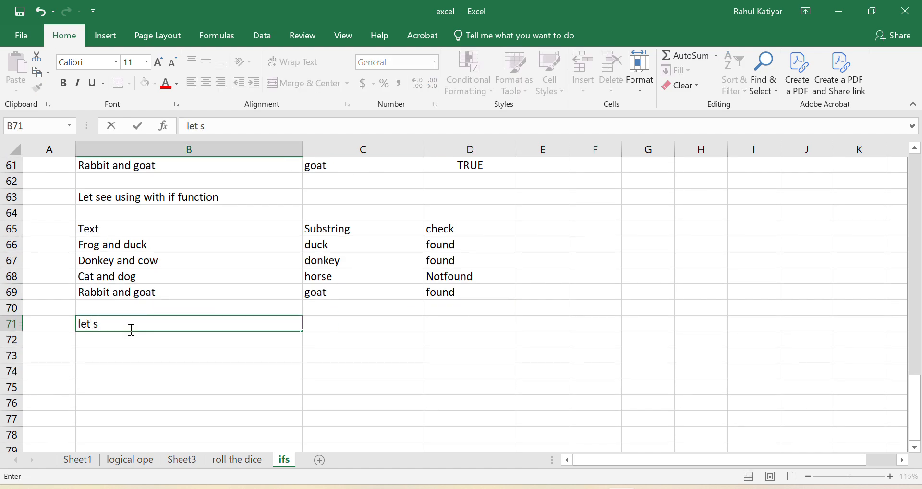
pyautogui.write('ee example wi')
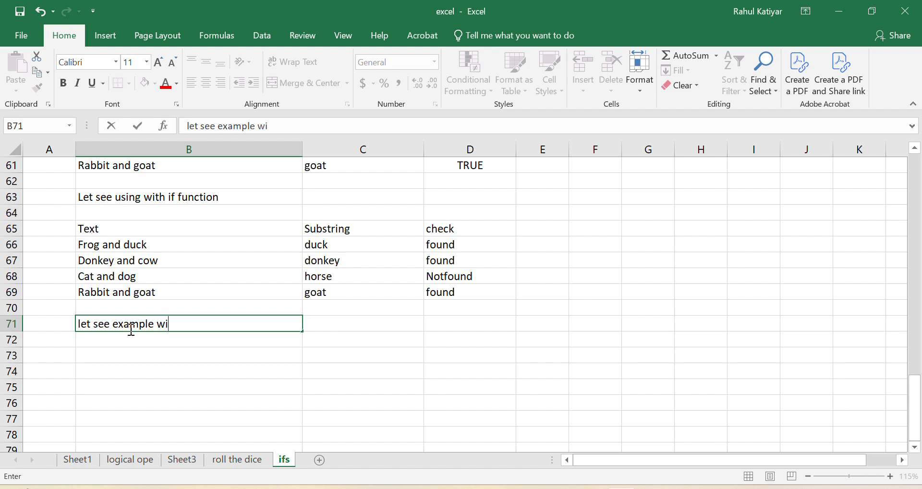
pyautogui.write('th count if fun')
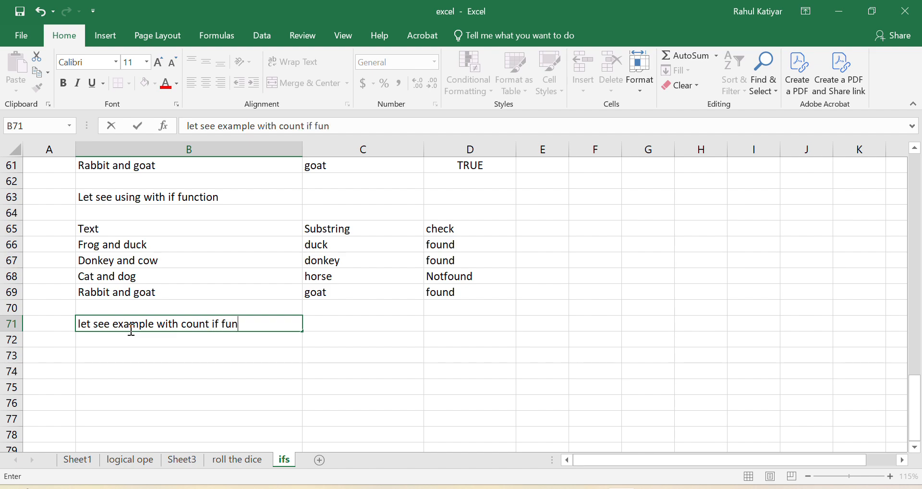
pyautogui.write('ction')
# - Copy the Text and Substring columns in B65:C69 to B73 and add the header "check" in cell D73
pyautogui.moveTo(84, 230); pyautogui.dragTo(322, 294)
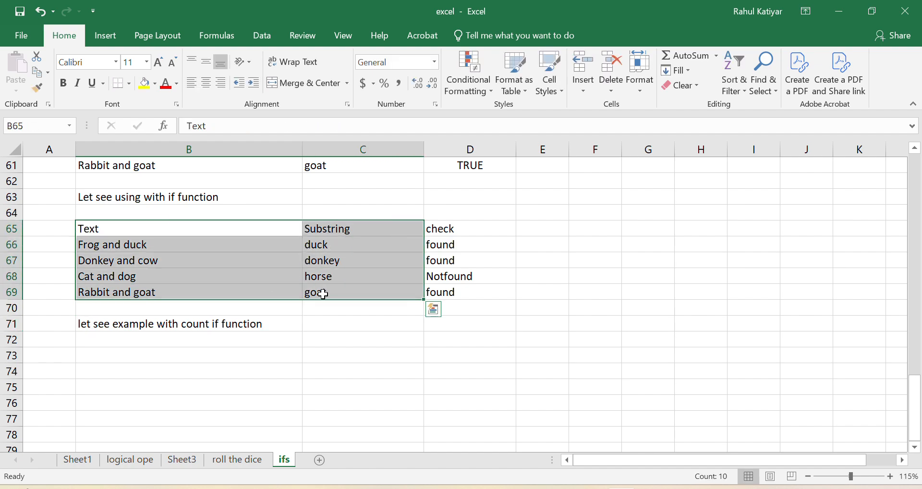
pyautogui.hotkey('ctrl', 'c')
pyautogui.click(81, 354)
pyautogui.hotkey('ctrl', 'v')
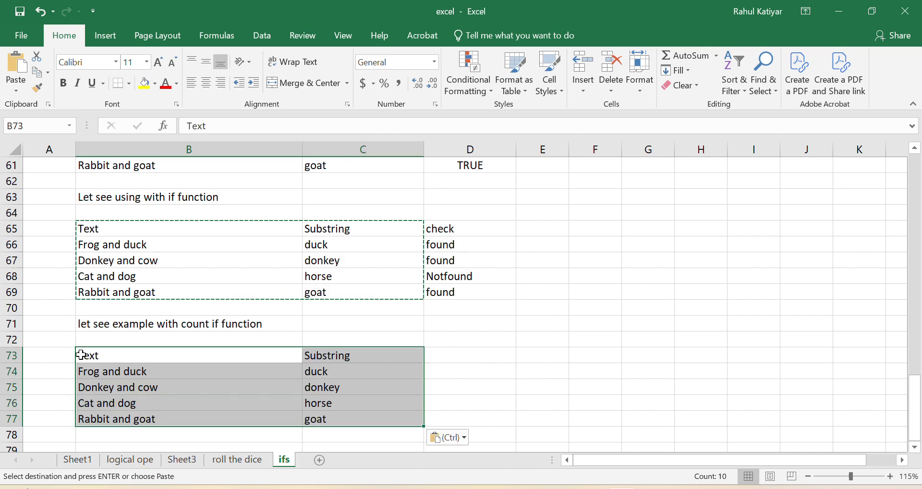
pyautogui.click(438, 349)
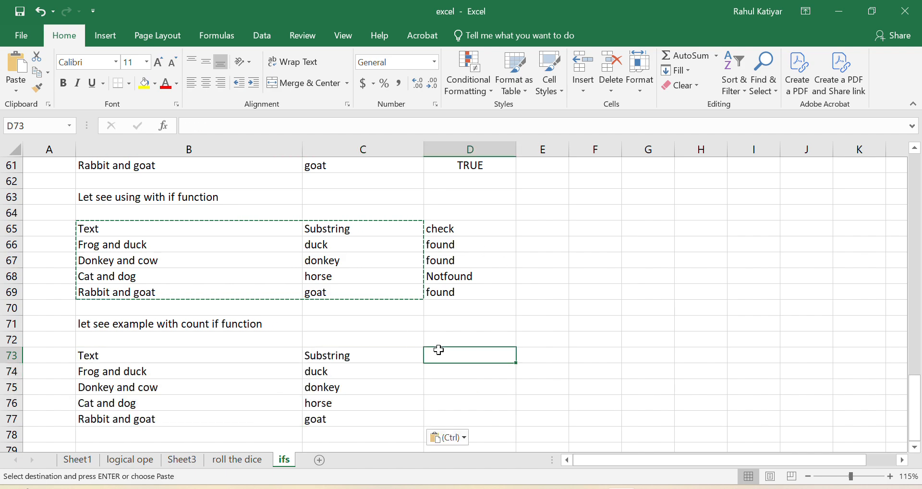
pyautogui.write('check')
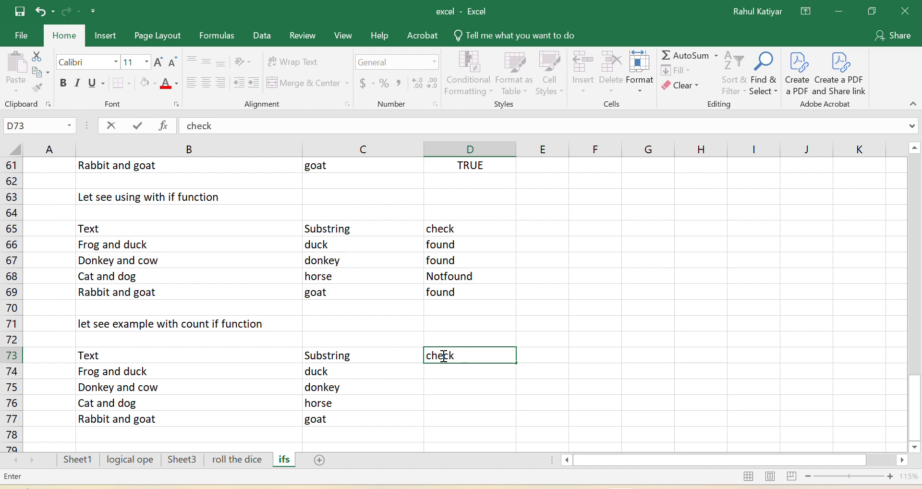
# - Begin a formula in cell D74 with IF and a nested COUNTIF that uses B74 as its range
pyautogui.click(449, 373)
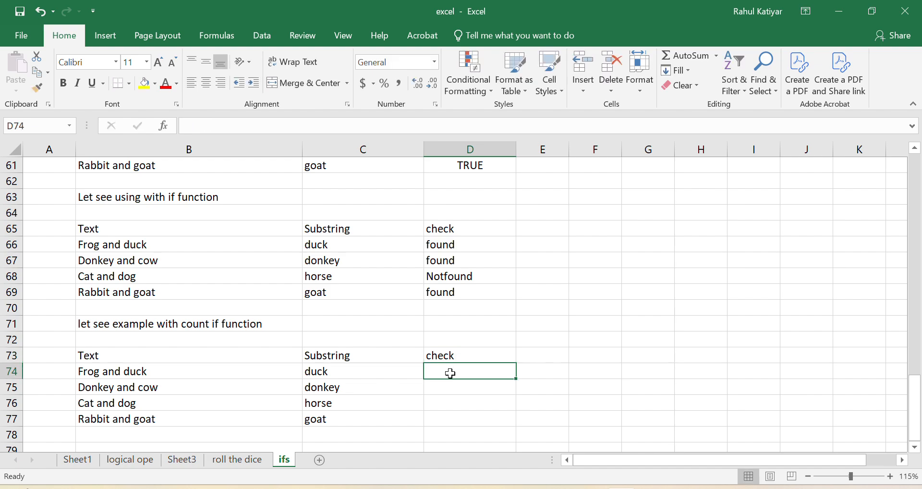
pyautogui.write('if(')
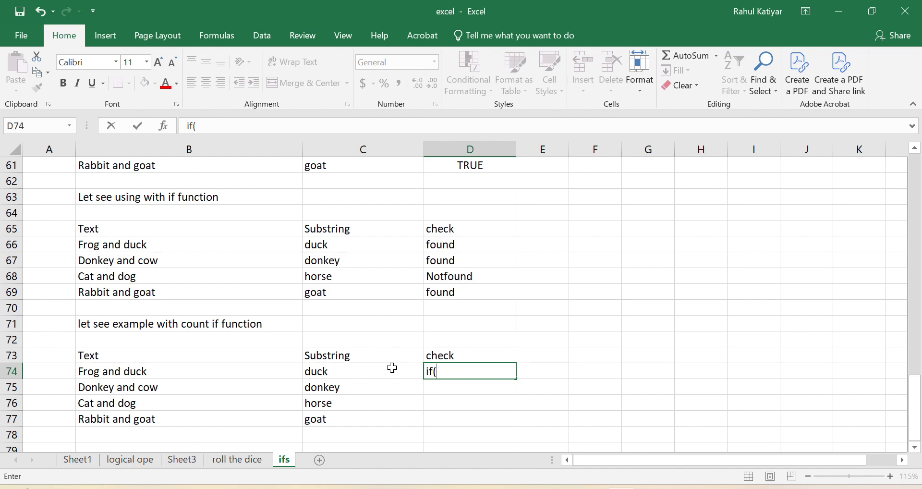
pyautogui.click(427, 371)
pyautogui.write('=')
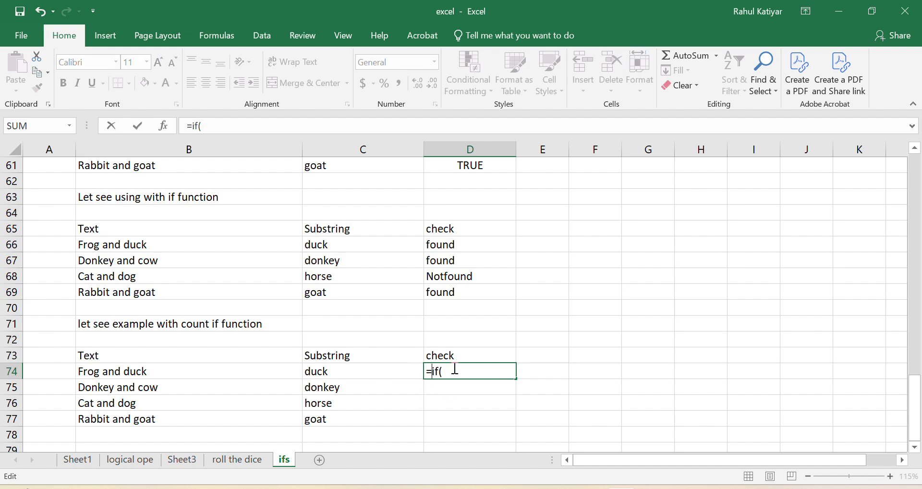
pyautogui.click(464, 370)
pyautogui.write('cou')
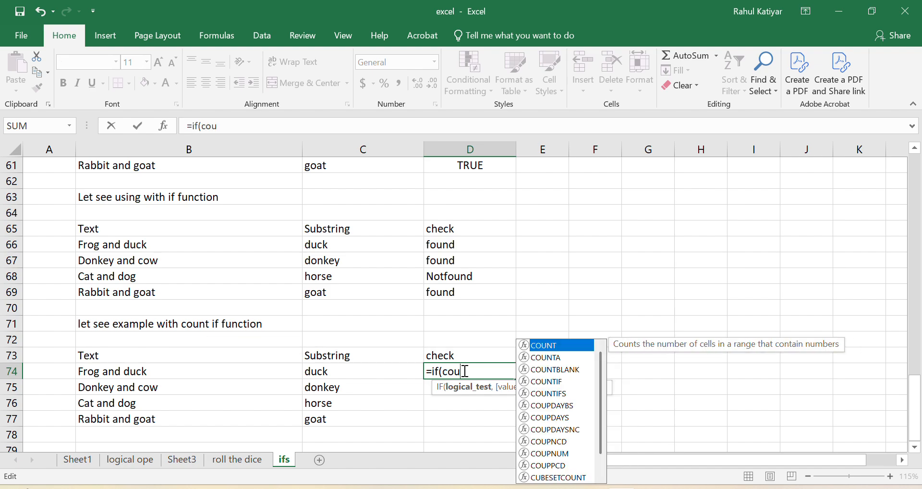
pyautogui.doubleClick(547, 381)
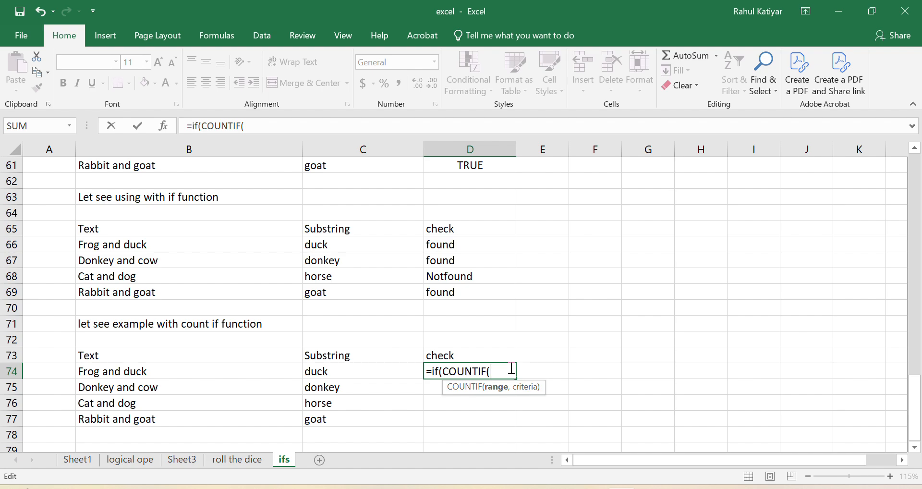
pyautogui.click(145, 369)
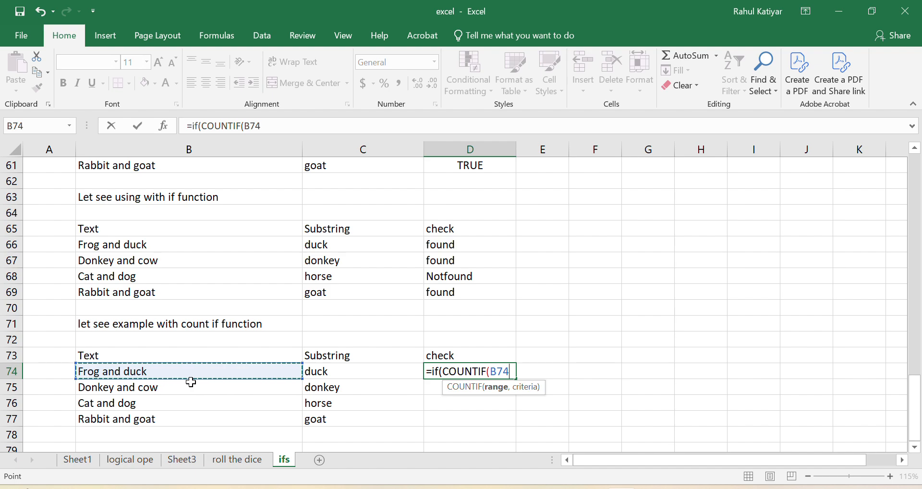
# - Set the COUNTIF criteria in the D74 formula to "*"&C74&"*" and close the nested function
pyautogui.write(',"*')
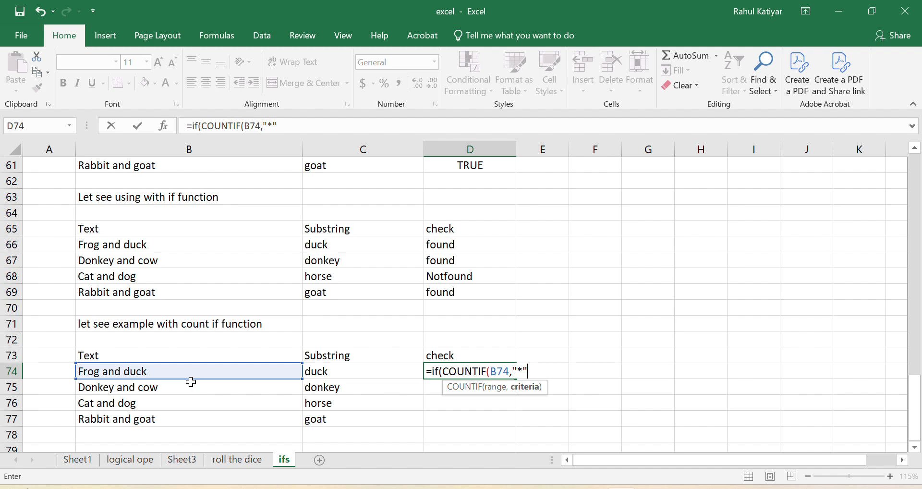
pyautogui.write('&')
pyautogui.click(320, 372)
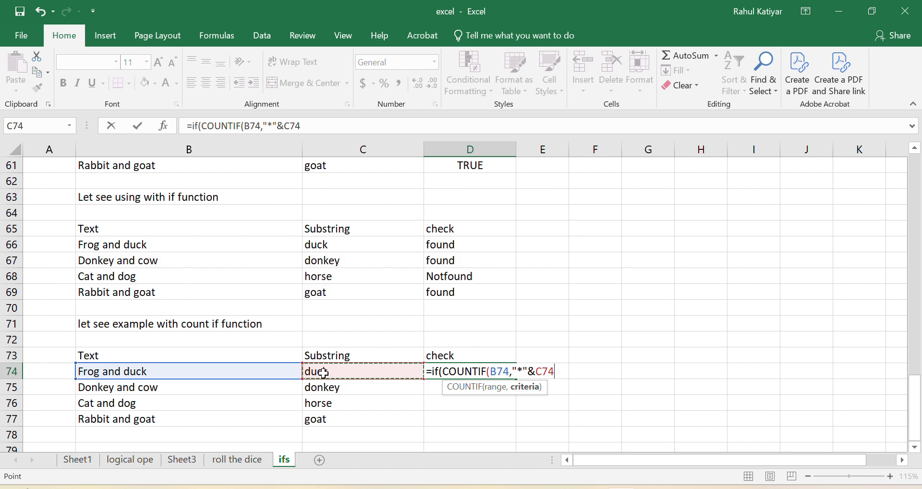
pyautogui.write('&')
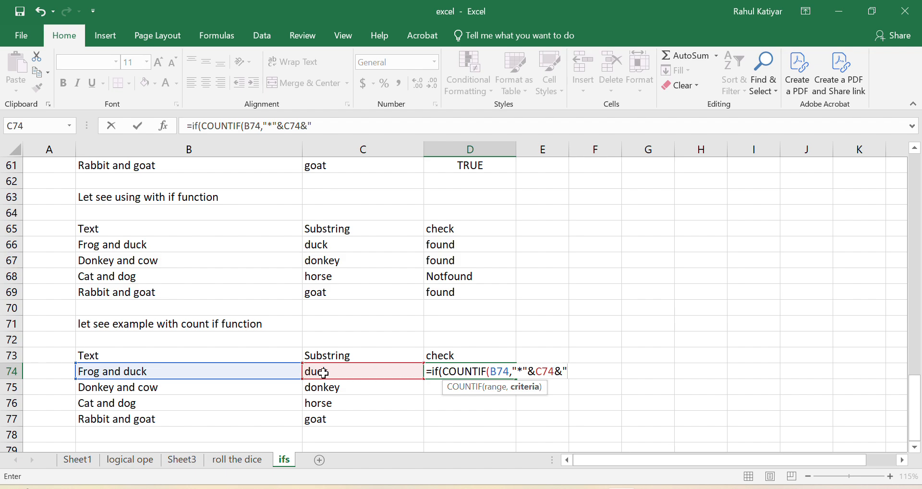
pyautogui.write('*",')
pyautogui.press('BackSpace')
pyautogui.write(')')
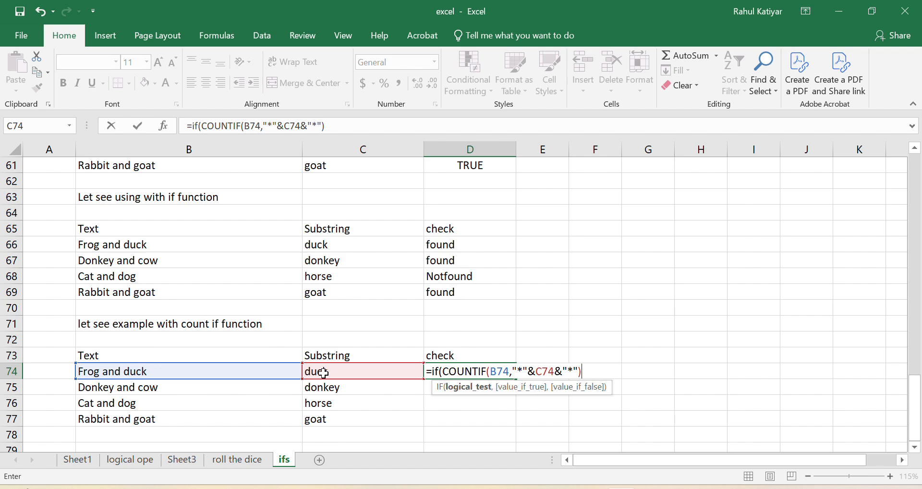
# - Complete the D74 formula to return "found" when true and "not found" when false
pyautogui.write(',"')
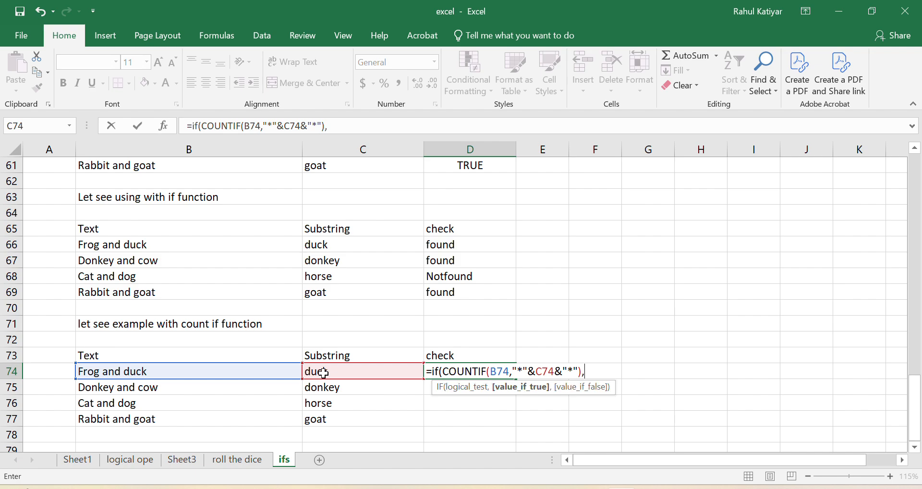
pyautogui.write('found","')
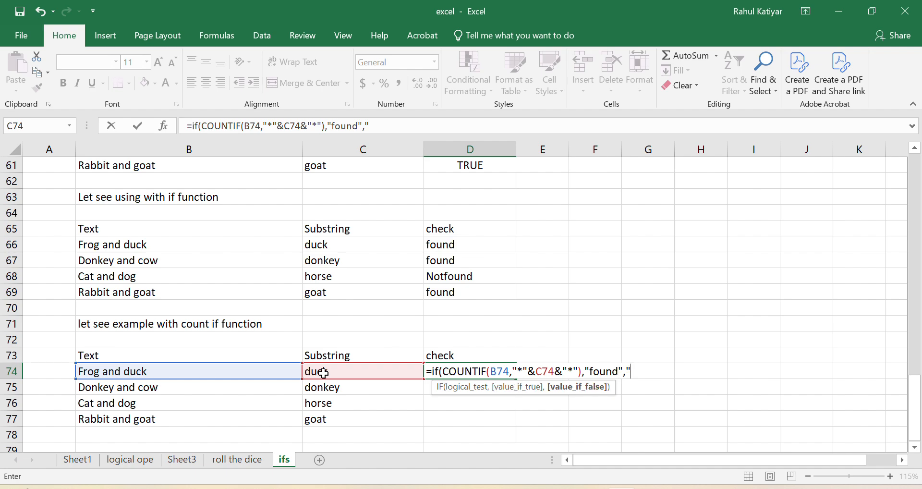
pyautogui.write('not found')
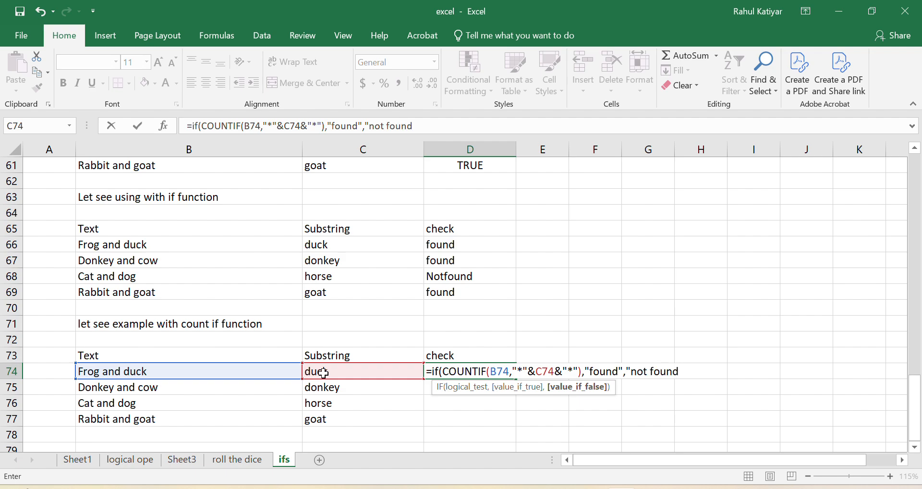
pyautogui.write('")')
pyautogui.press('Return')
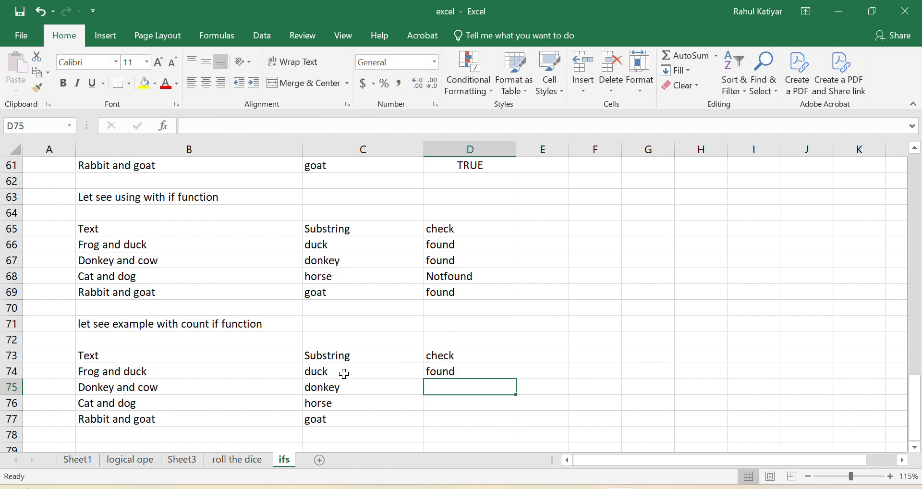
# - Fill the D74 formula down through cell D77 and inspect the copied formula in D76
pyautogui.click(489, 371)
pyautogui.moveTo(515, 379); pyautogui.dragTo(509, 422)
pyautogui.click(452, 403)
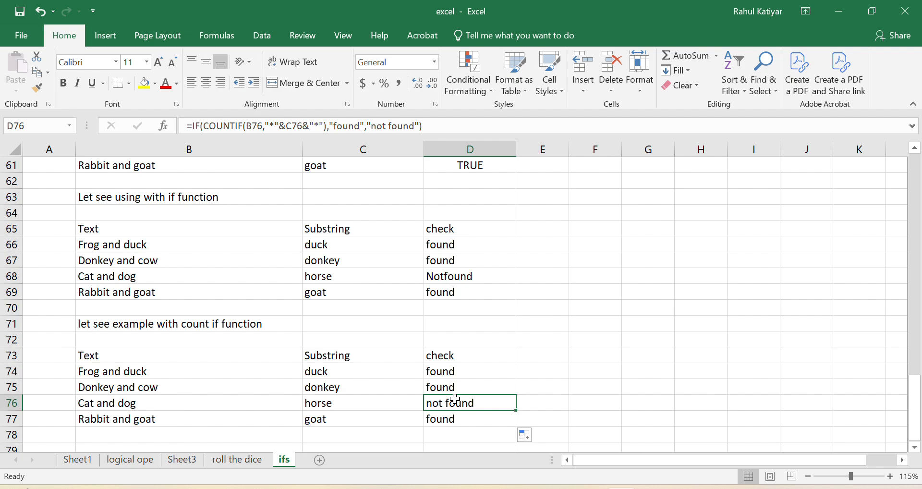
# - Enter the note "We can also write" in cell E72 and the header "check" in cell E73
pyautogui.scroll(-1, 454, 398)
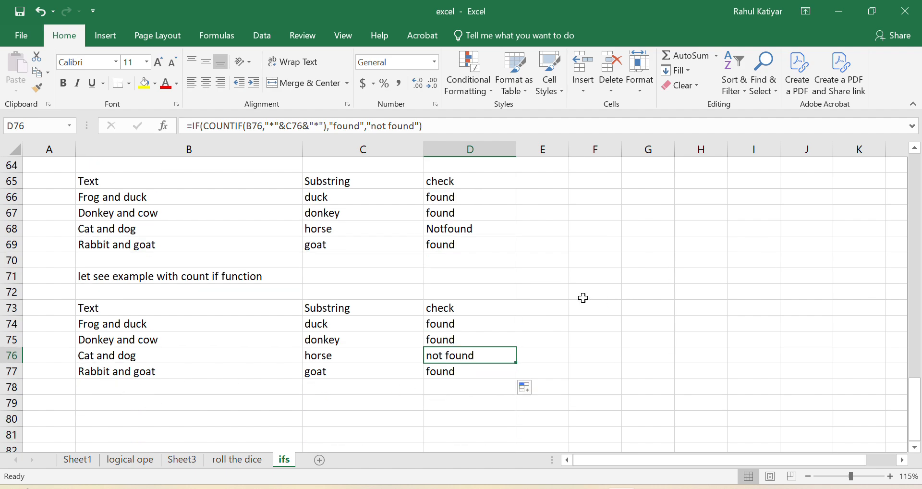
pyautogui.click(539, 291)
pyautogui.doubleClick(539, 291)
pyautogui.write('We c')
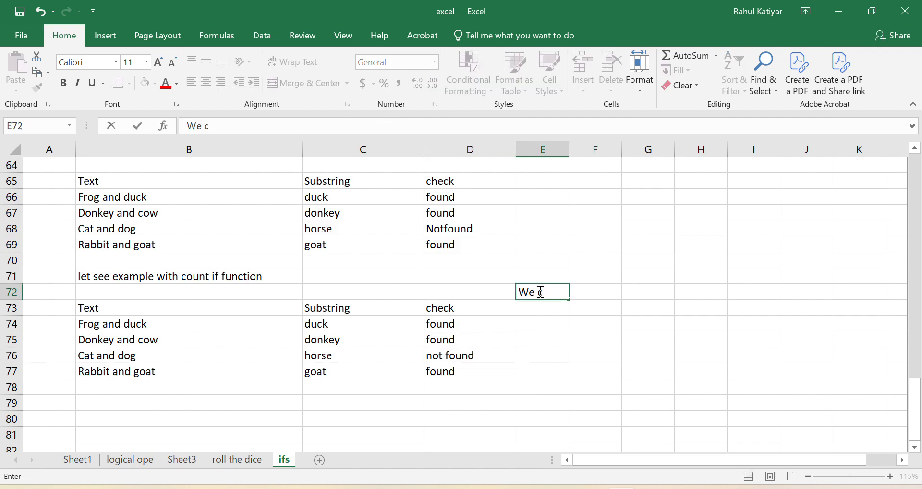
pyautogui.write('an also write')
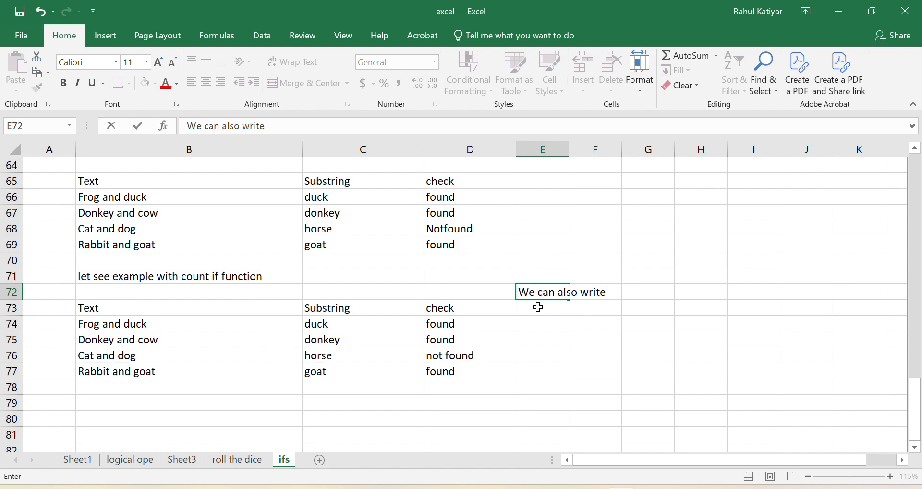
pyautogui.click(539, 307)
pyautogui.write('check')
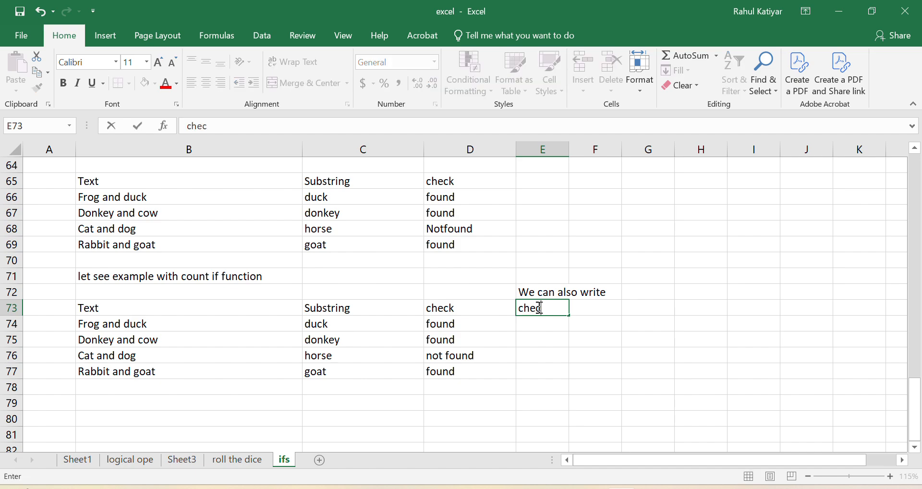
# - Begin a formula in cell E74 with IF and a nested COUNTIF that tests B74 against the criteria "*duck*"
pyautogui.click(544, 327)
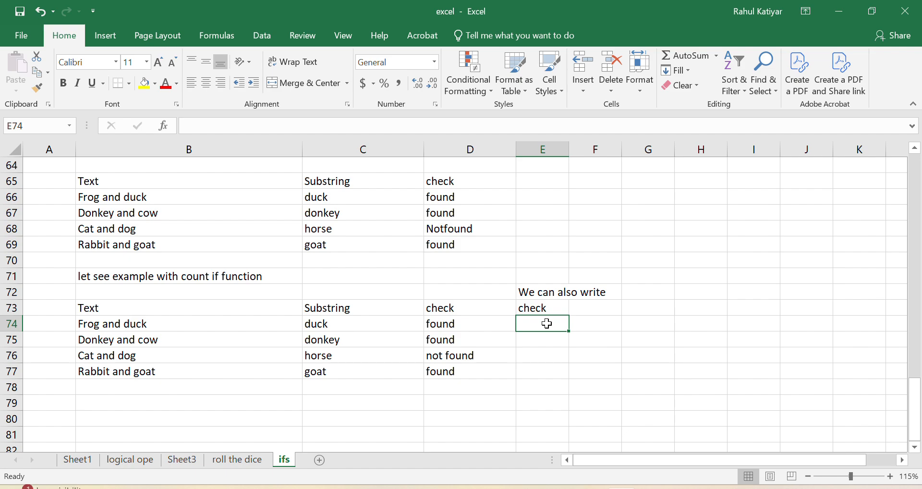
pyautogui.write('i')
pyautogui.press('BackSpace')
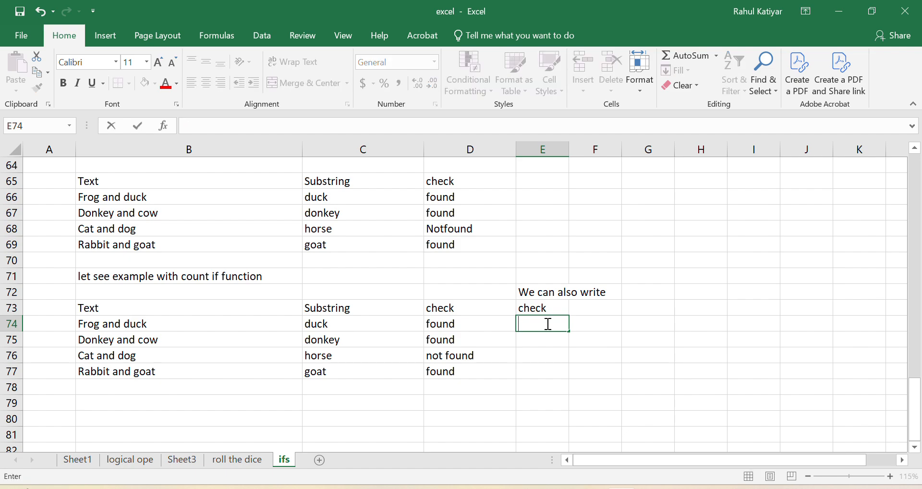
pyautogui.write('=if')
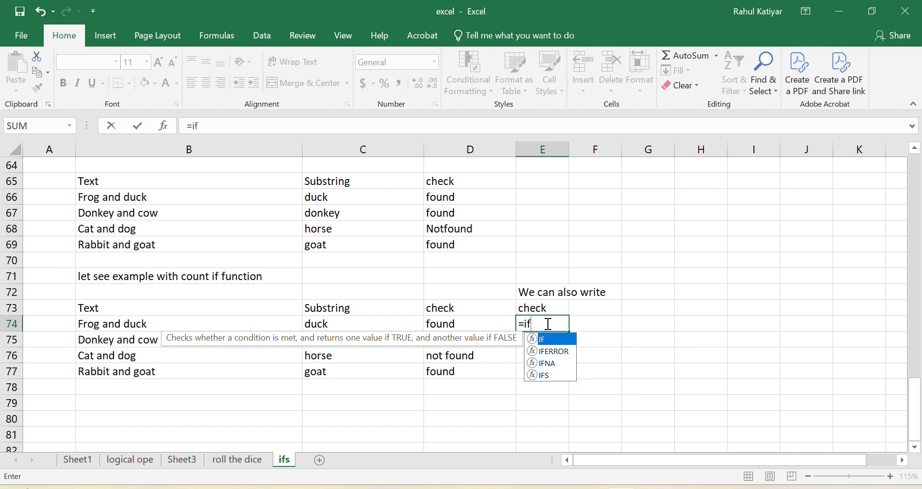
pyautogui.write('(co')
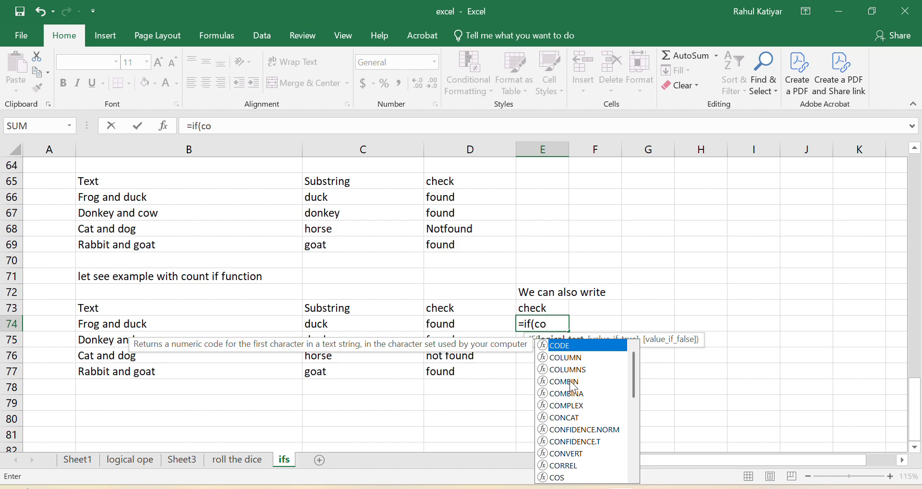
pyautogui.write('u')
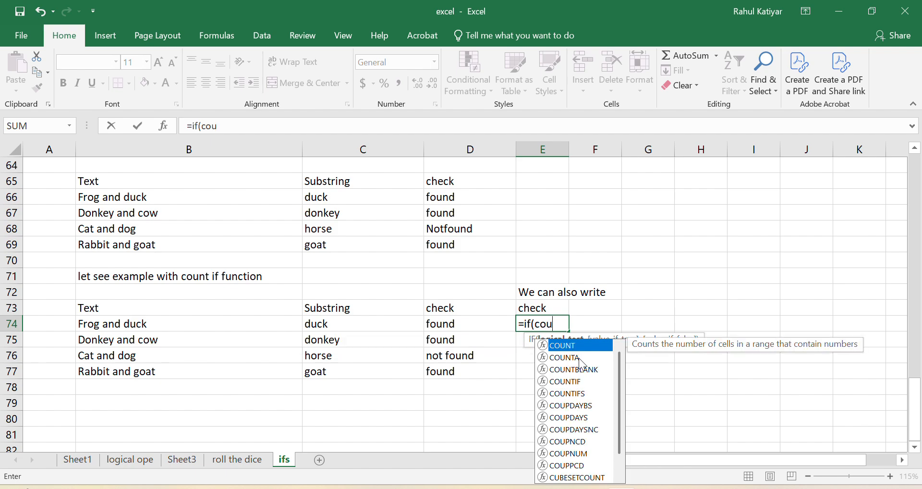
pyautogui.doubleClick(578, 382)
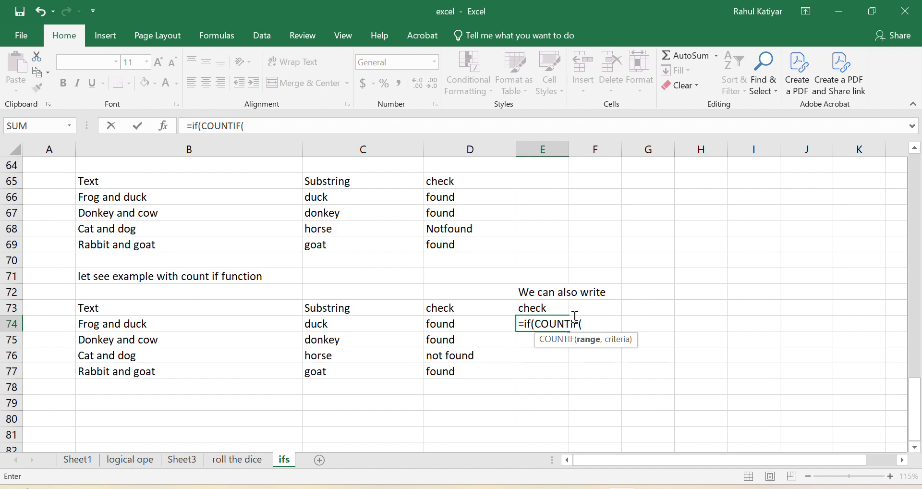
pyautogui.click(155, 327)
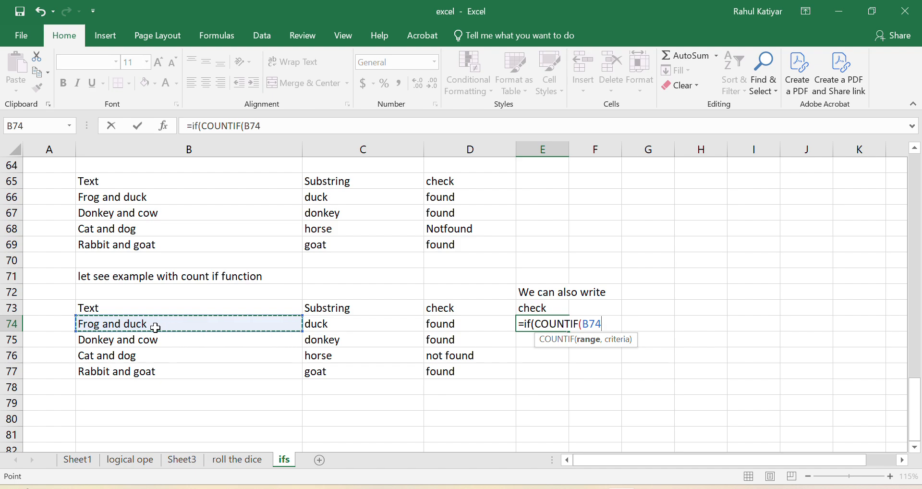
pyautogui.write(',')
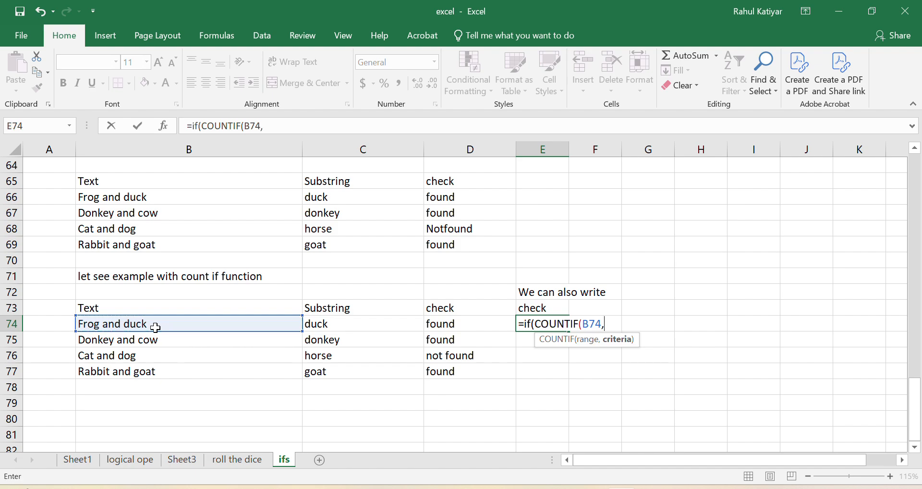
pyautogui.write('"*duck*')
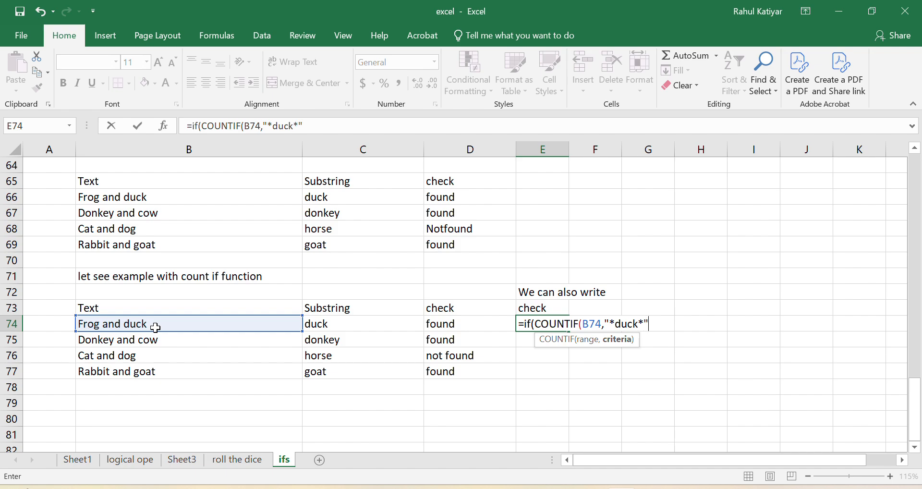
pyautogui.write('")')
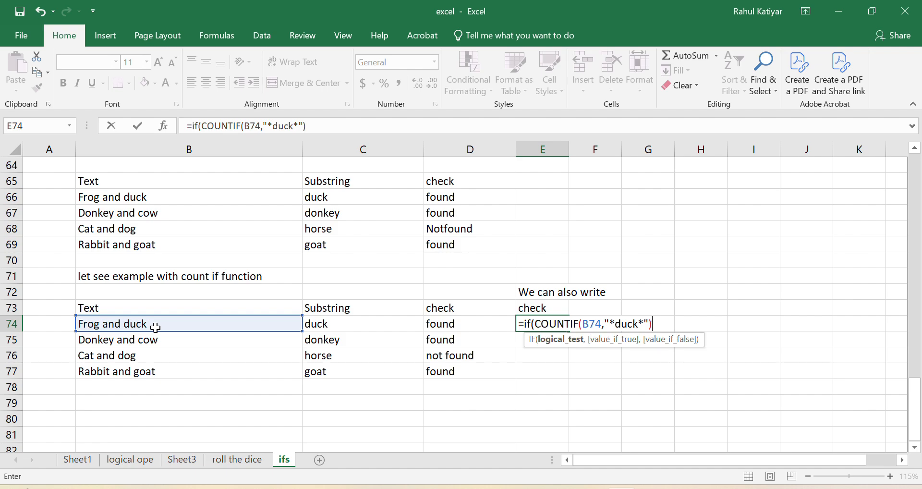
# - Complete the E74 formula with "found" when true and "not found" when false, and fill it down through cell E77
pyautogui.write(',')
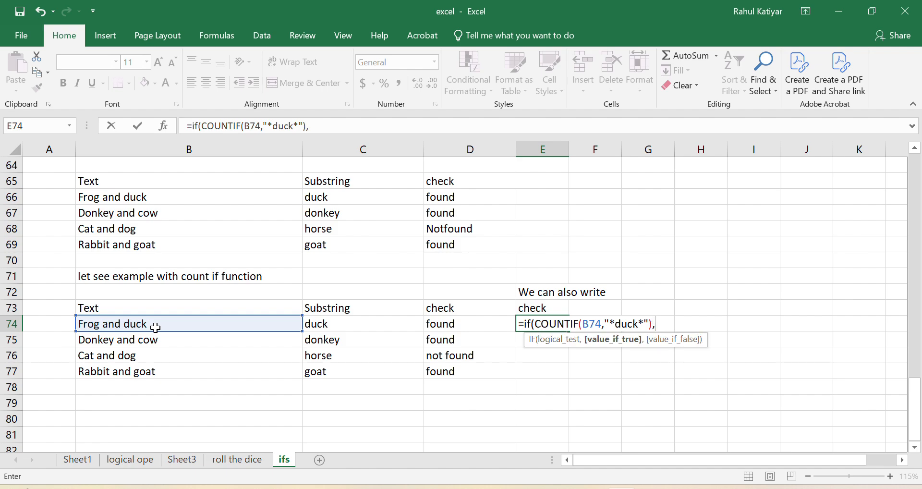
pyautogui.write('"found",')
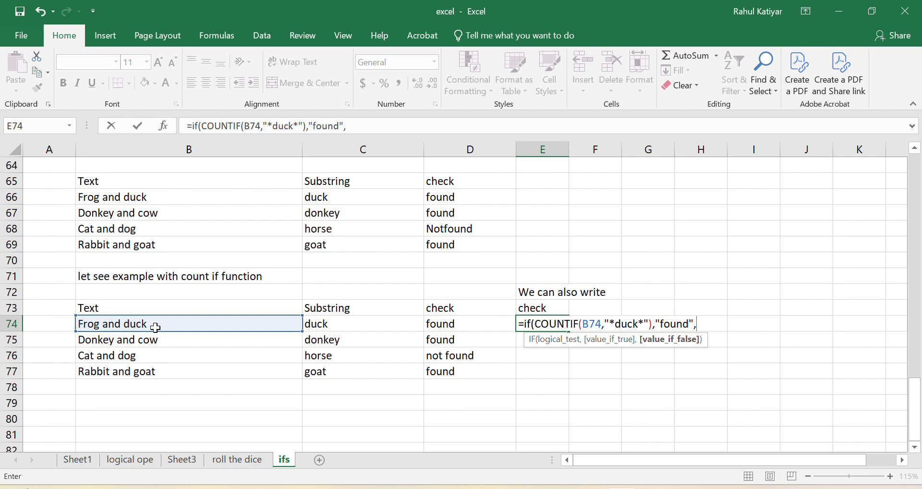
pyautogui.write('"not found"')
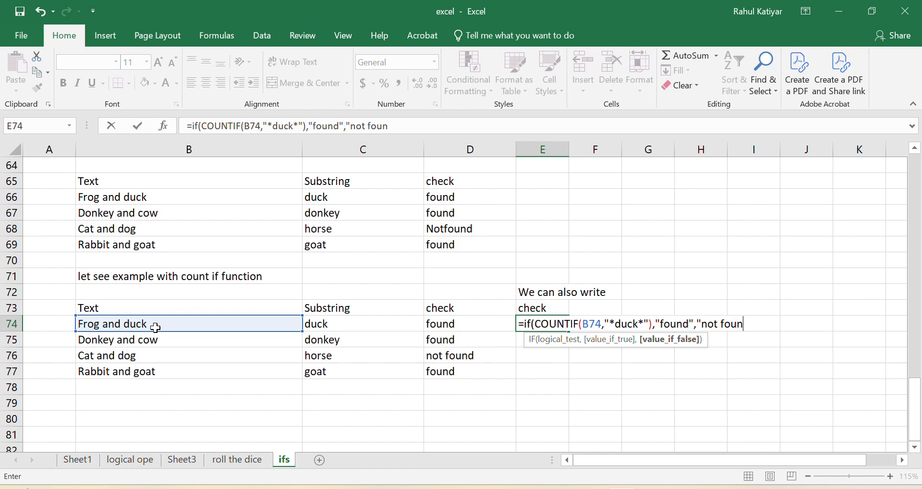
pyautogui.write(')')
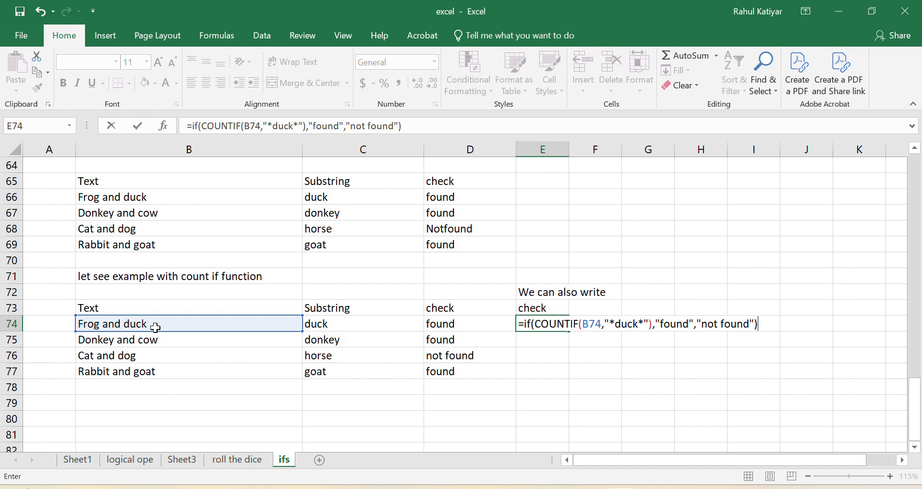
pyautogui.press('Return')
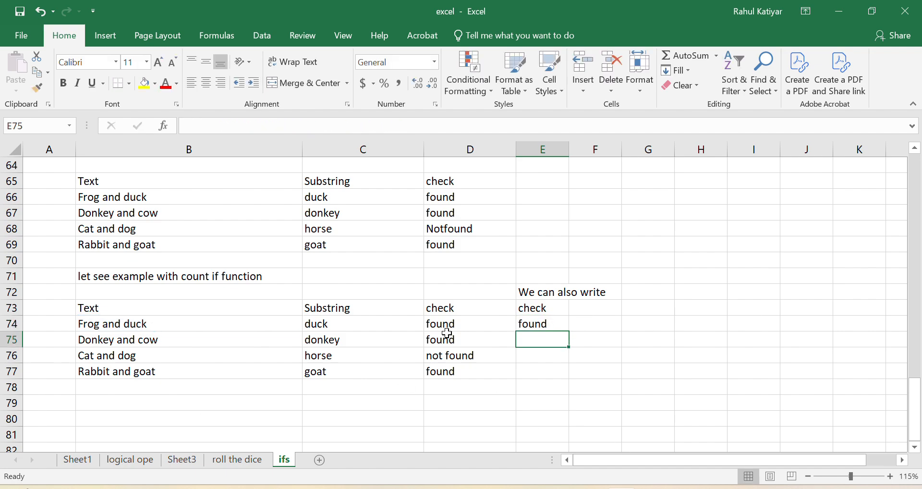
pyautogui.press('Up')
pyautogui.moveTo(568, 331); pyautogui.dragTo(570, 379)
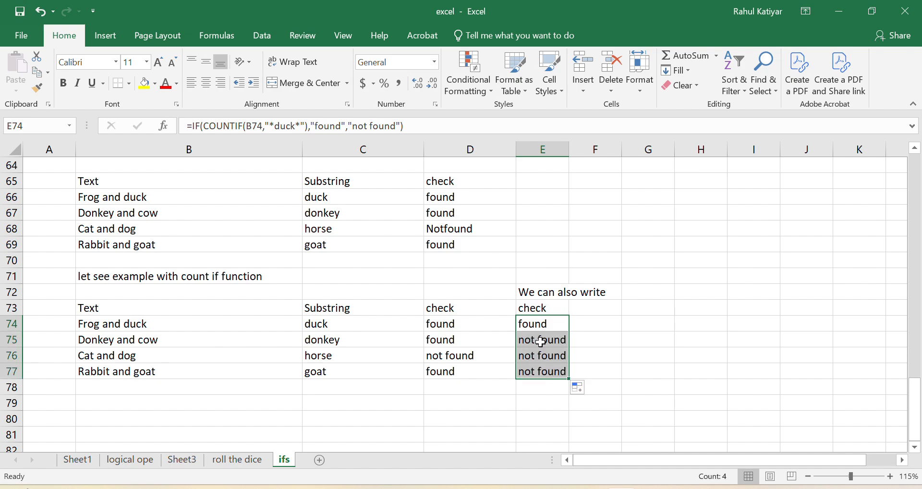
# - Enter the note "Here we use count" in cell F75, beside the second COUNTIF result
pyautogui.click(541, 341)
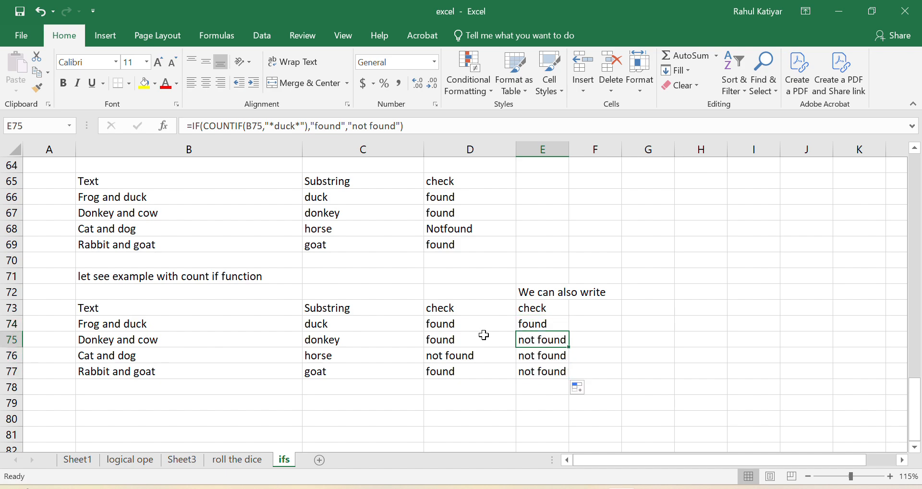
pyautogui.click(617, 342)
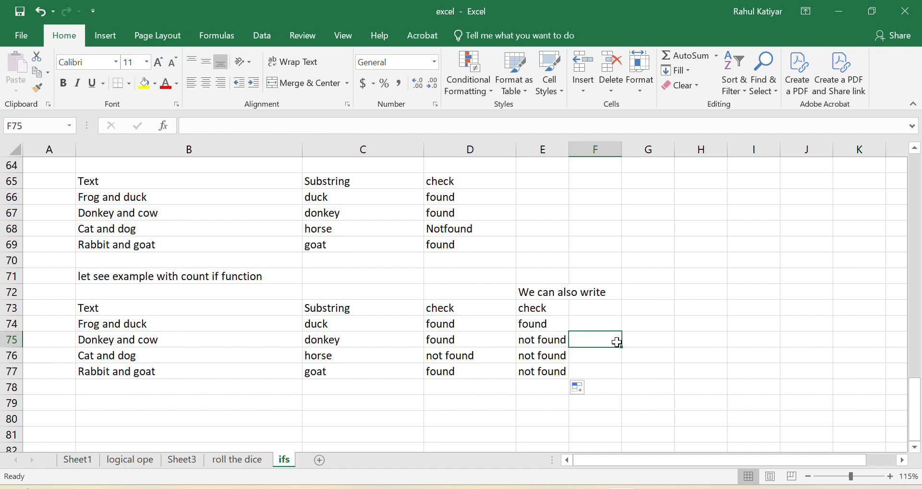
pyautogui.write('Here')
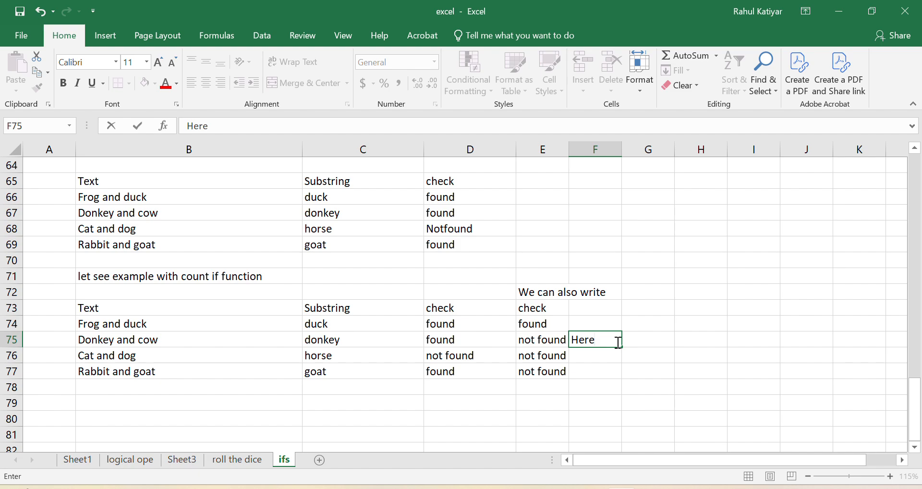
pyautogui.write('we use cou')
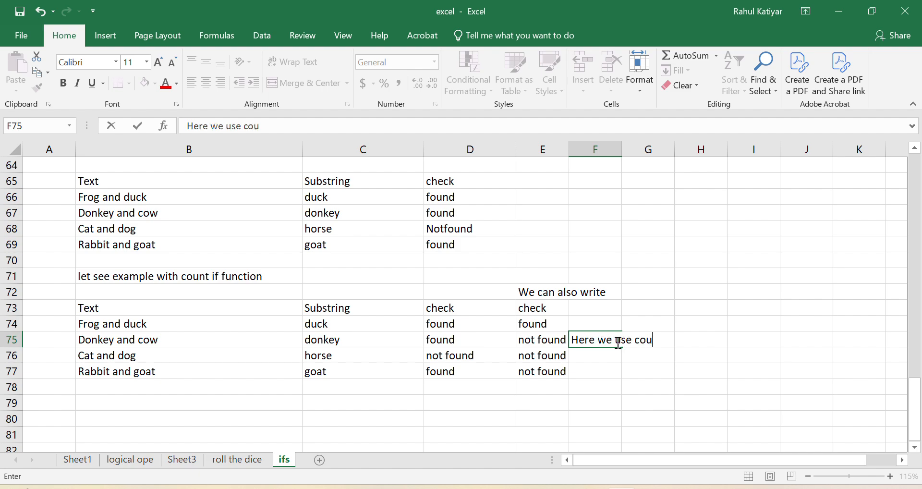
pyautogui.write('nt')
pyautogui.click(578, 387)
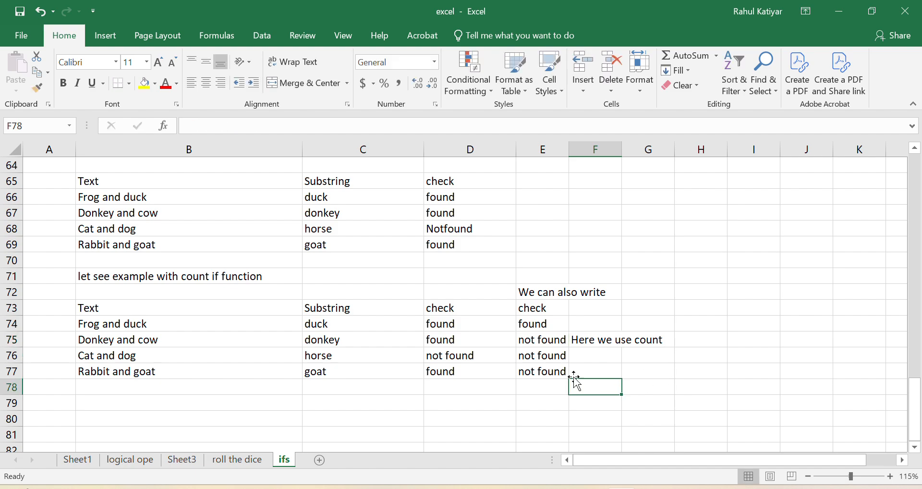
# - Inspect the IF and COUNTIF formulas in cells E74 and E75, focusing on the criteria text used in E75
pyautogui.click(546, 341)
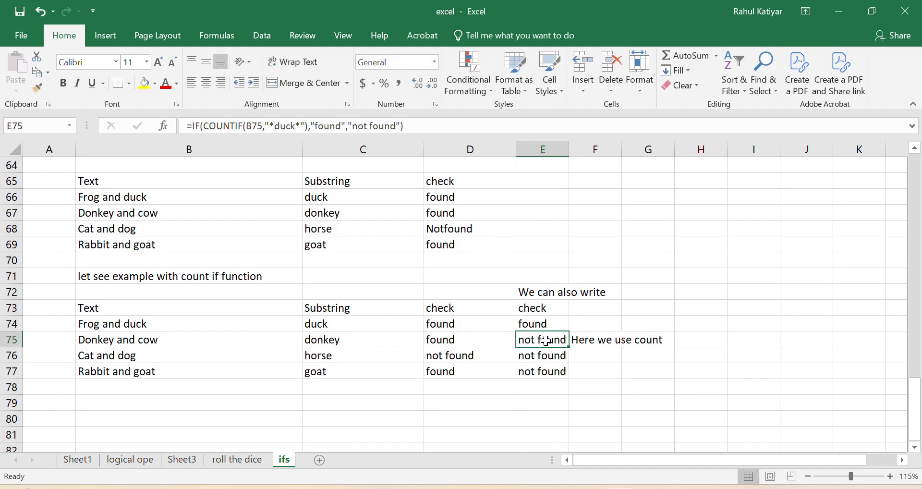
pyautogui.click(649, 417)
pyautogui.click(547, 325)
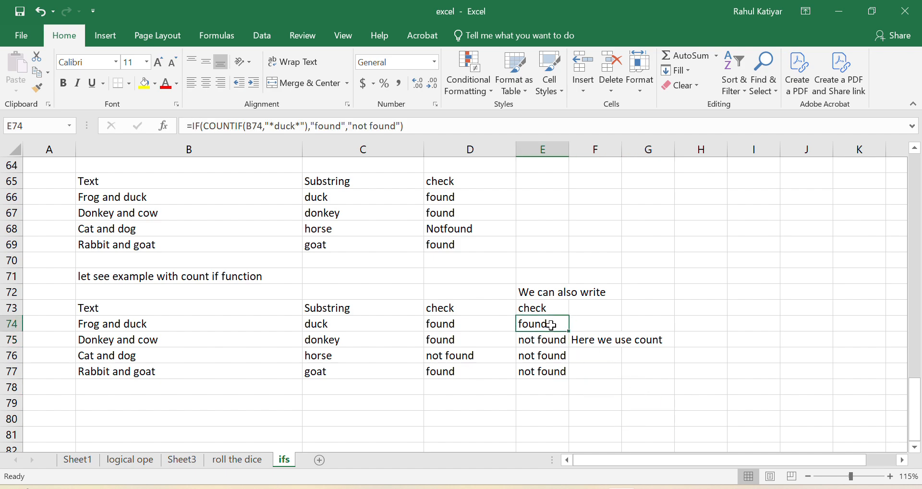
pyautogui.click(547, 340)
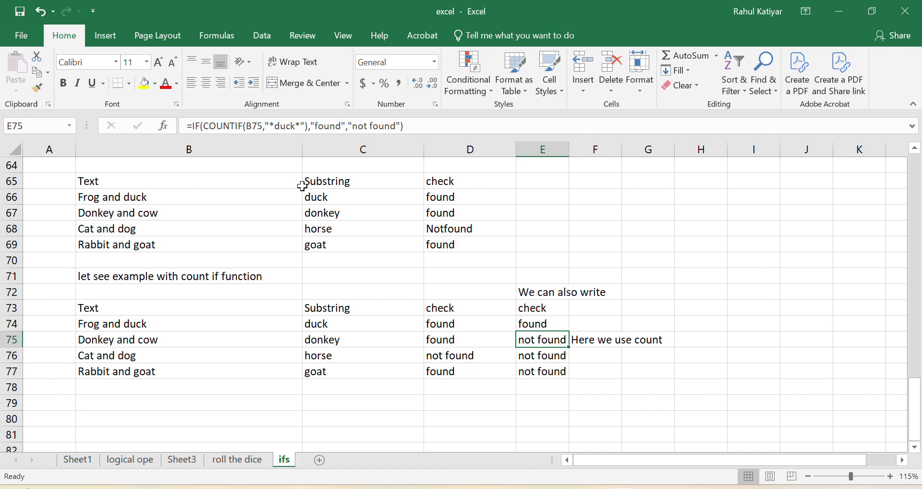
pyautogui.click(297, 127)
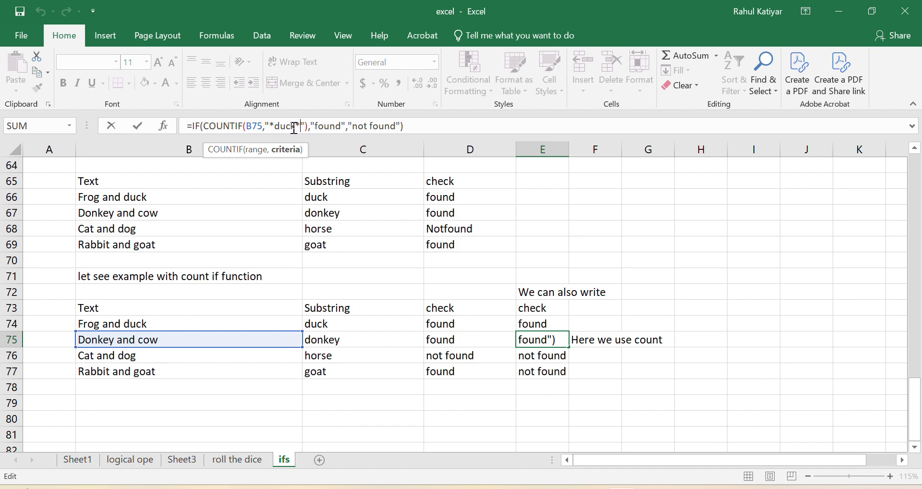
pyautogui.click(648, 371)
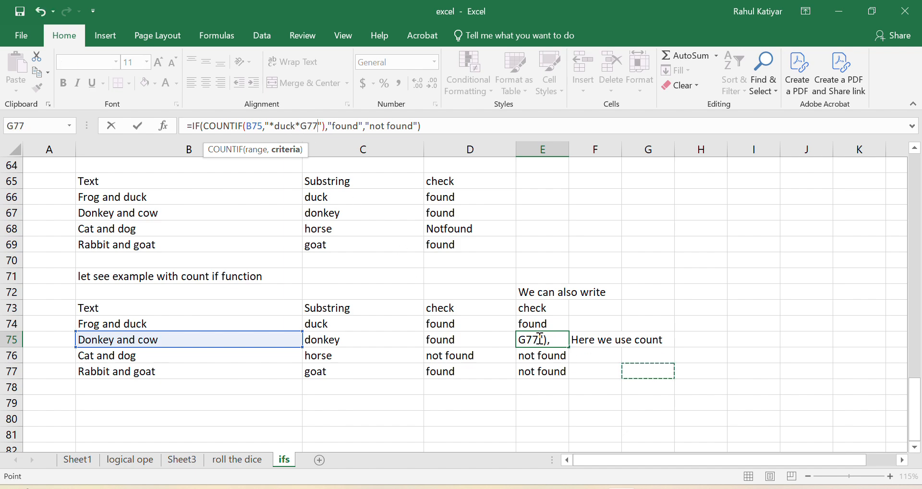
pyautogui.press('Escape')
# - Clear the copied formulas from cells E75 through E77
pyautogui.moveTo(544, 338); pyautogui.dragTo(555, 370)
pyautogui.press('Delete')
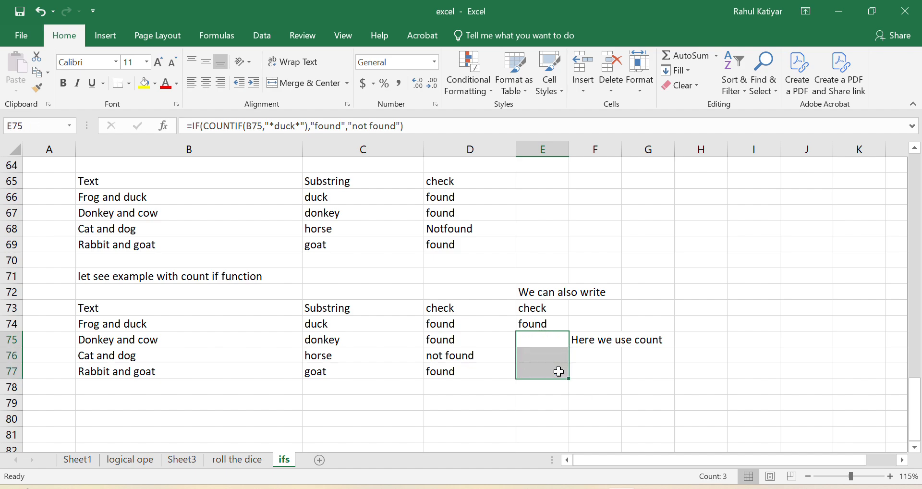
# - Replace the note in cell F75 with "here you need to change substring to get result"
pyautogui.click(613, 341)
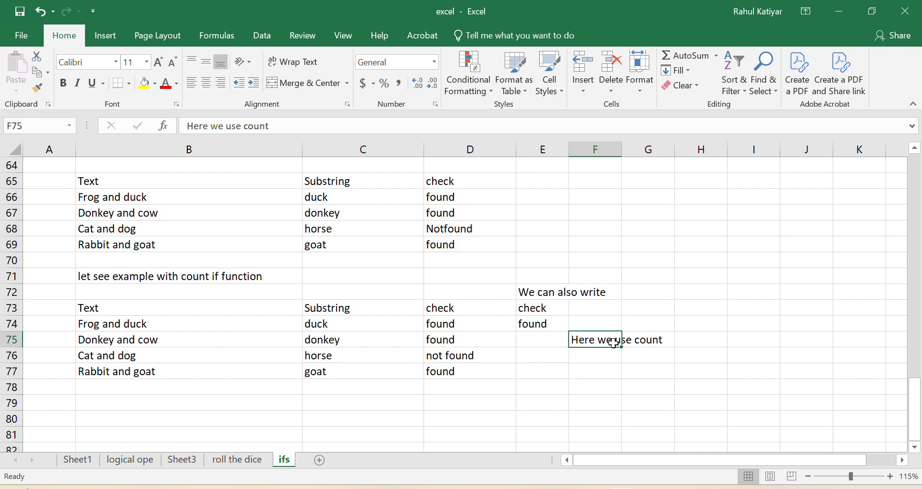
pyautogui.write('here')
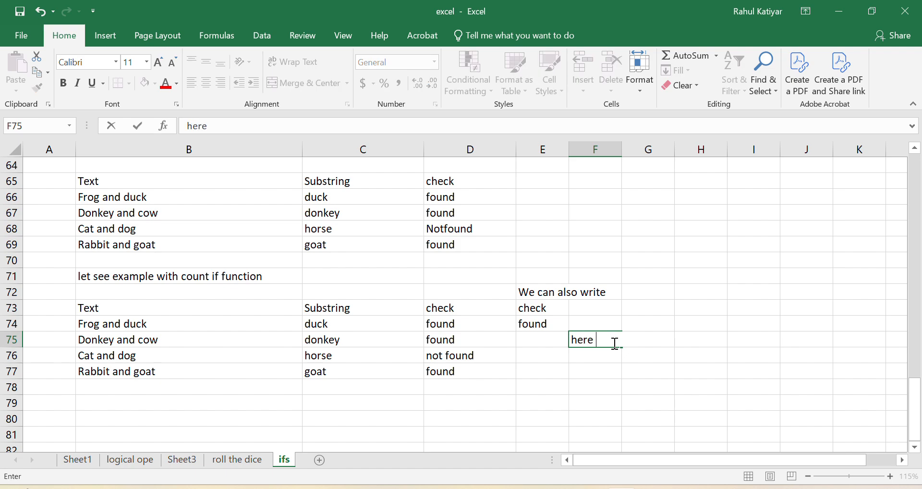
pyautogui.write(' you need')
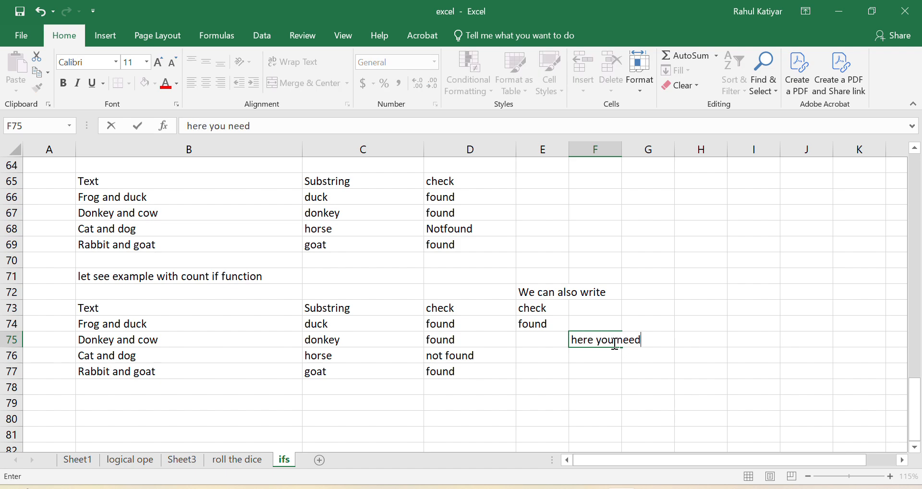
pyautogui.write(' to change s')
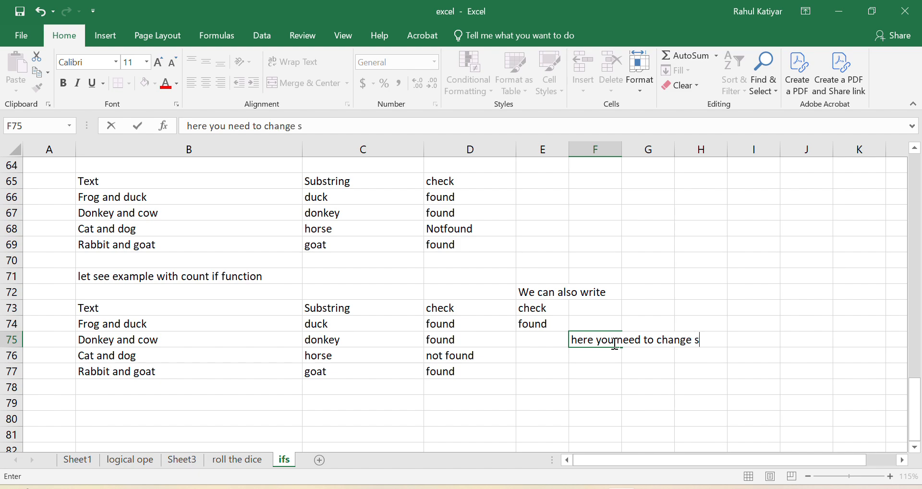
pyautogui.write('ubstring to get ')
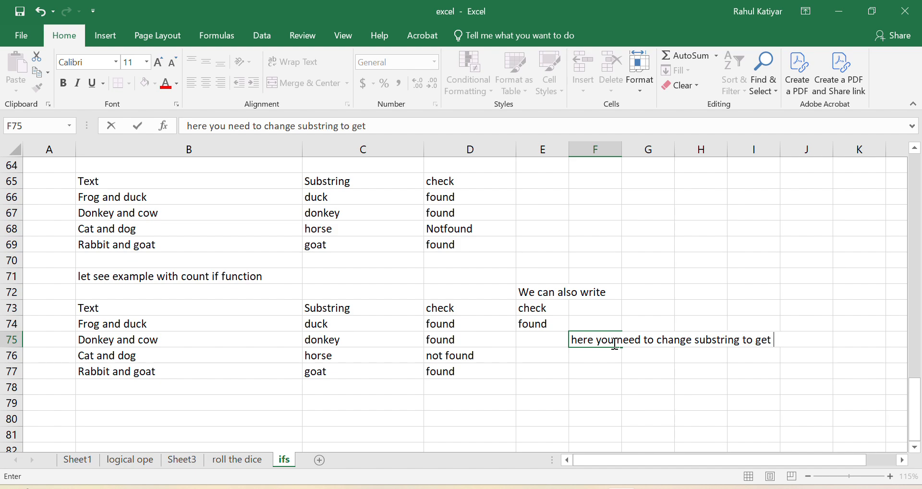
pyautogui.write('result')
# - Enter the note "Count if is case sensitive hence take care while writing substring else it shows different results" in cell F77
pyautogui.click(604, 371)
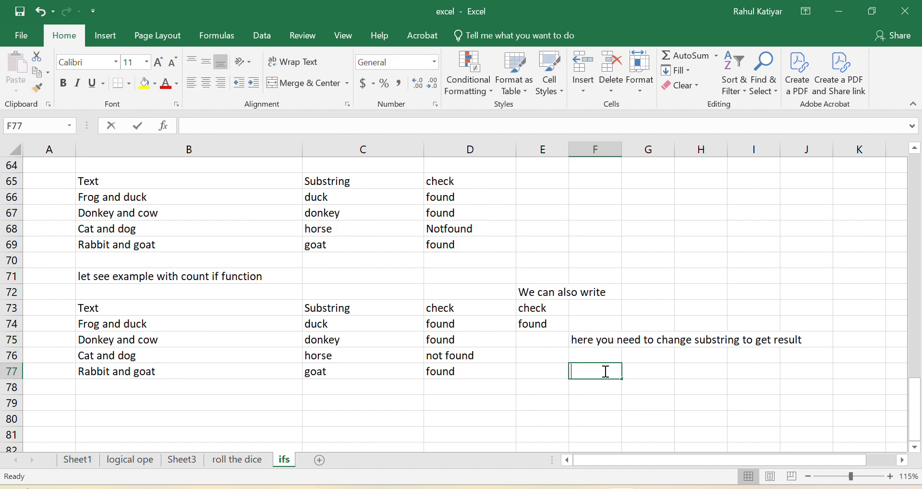
pyautogui.write('Count i')
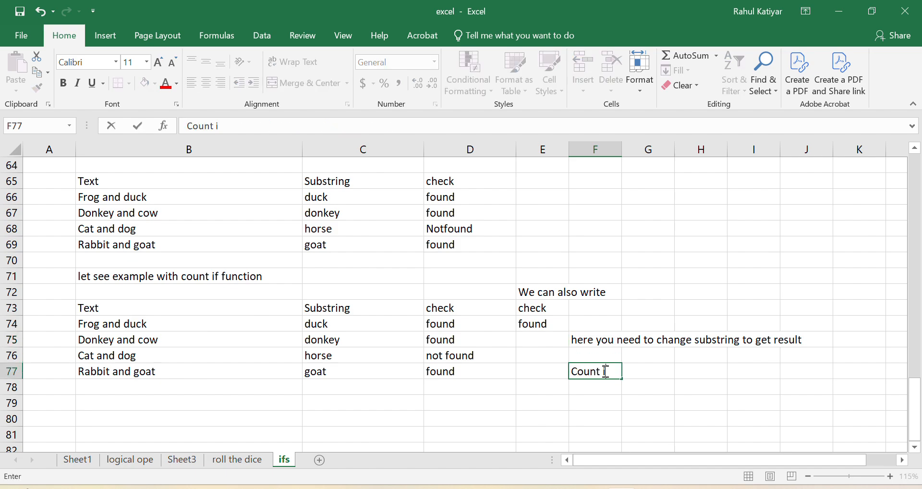
pyautogui.write('f is case sensi')
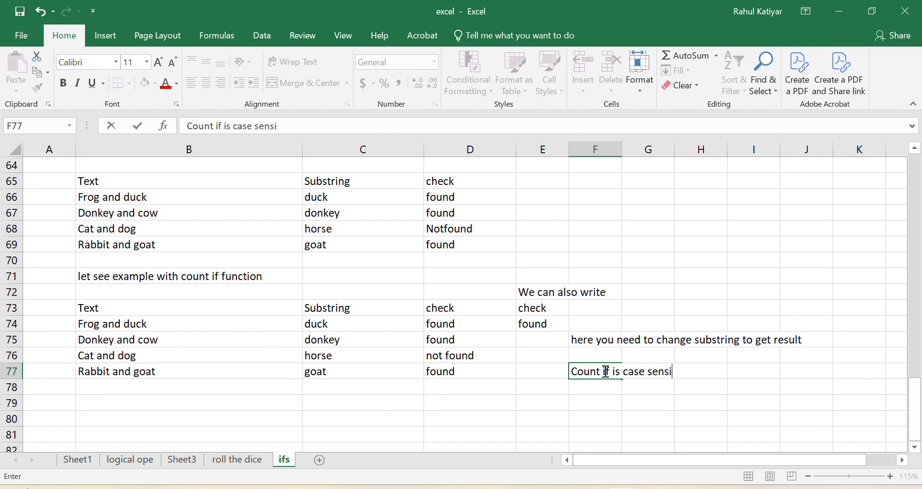
pyautogui.write('tive henc')
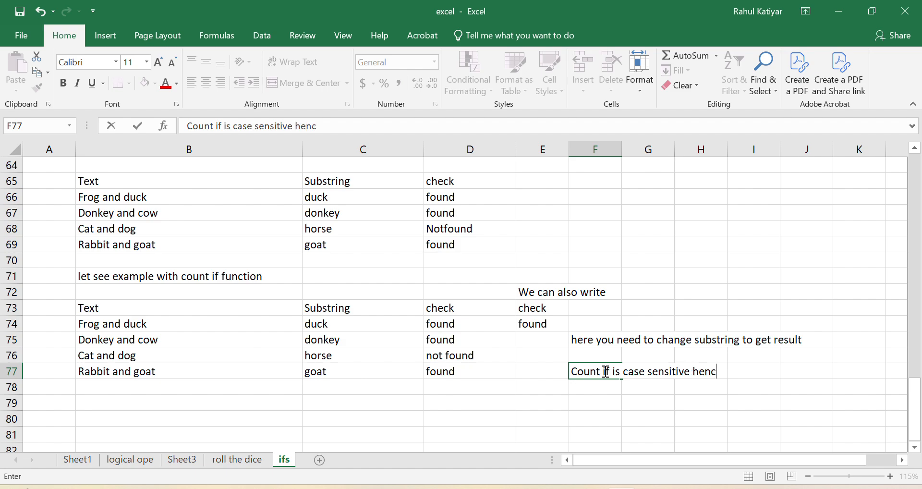
pyautogui.write('e take care w')
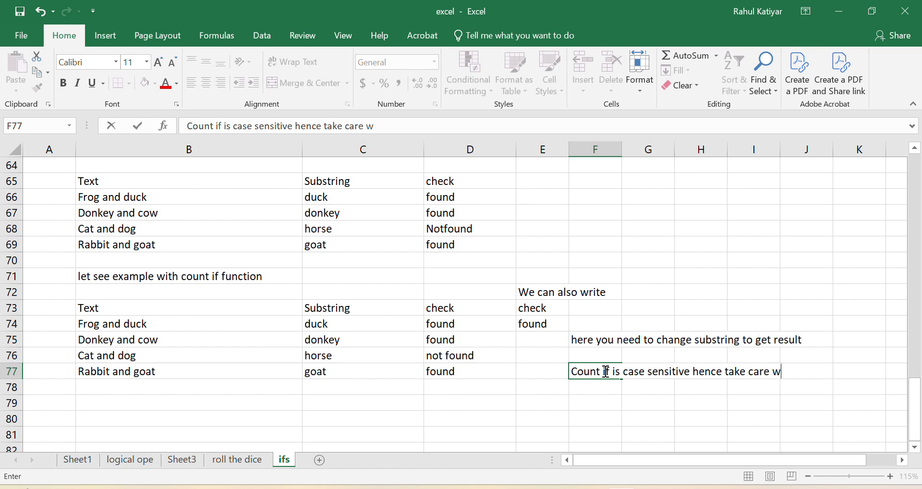
pyautogui.write('hile writin')
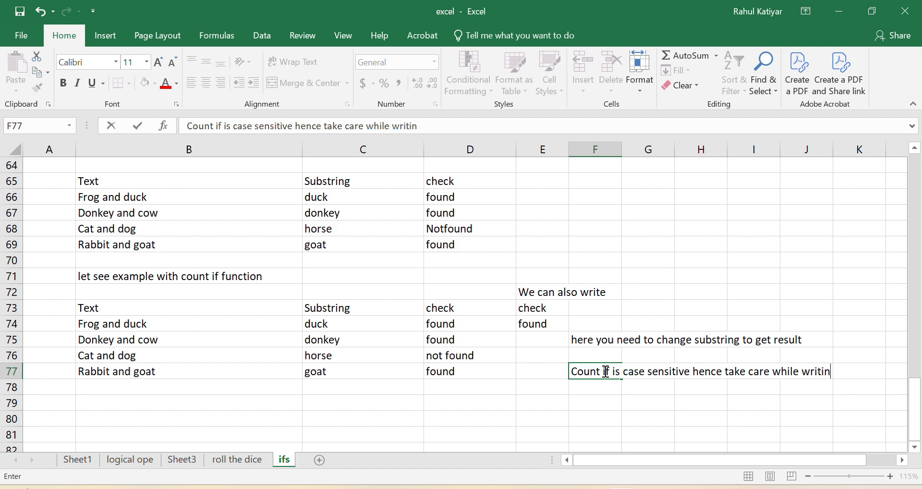
pyautogui.write('g substring e')
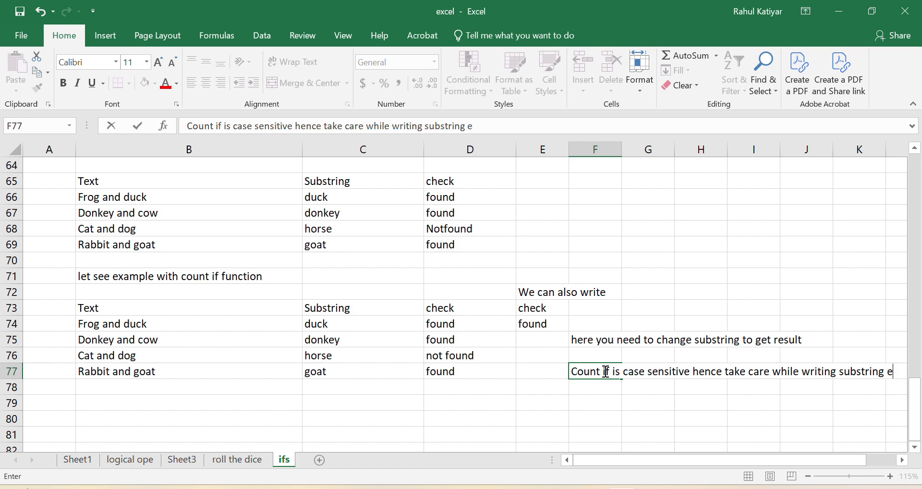
pyautogui.write('lse it sh')
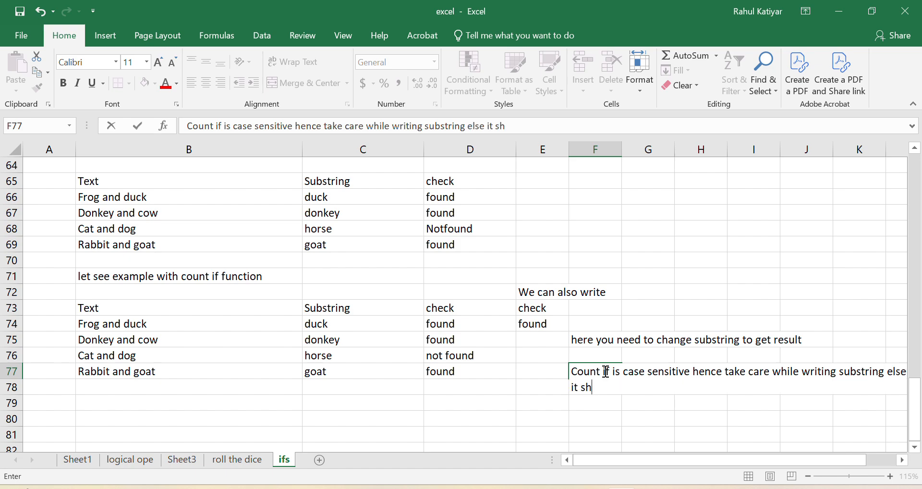
pyautogui.write('ows different resul')
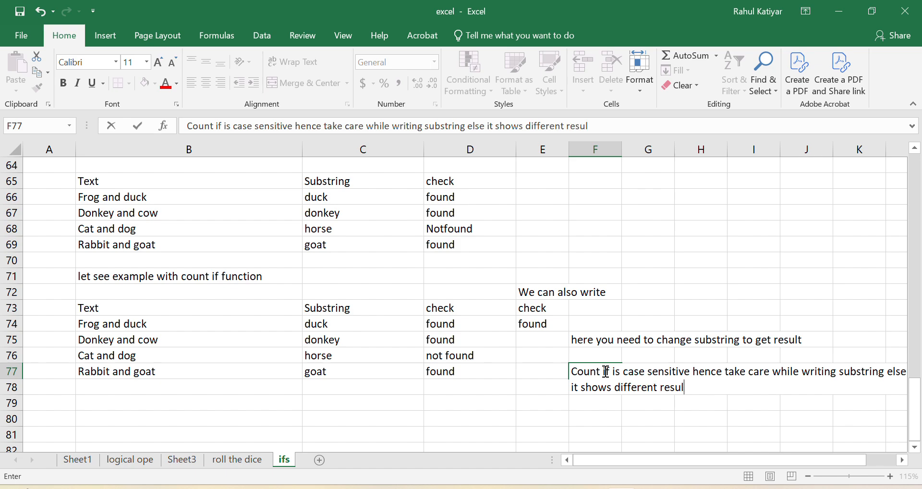
pyautogui.write('ts')
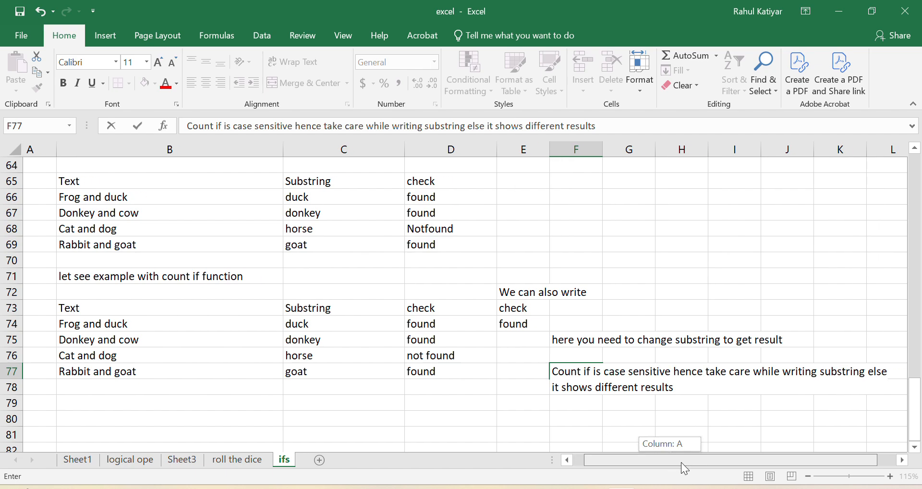
pyautogui.click(446, 404)
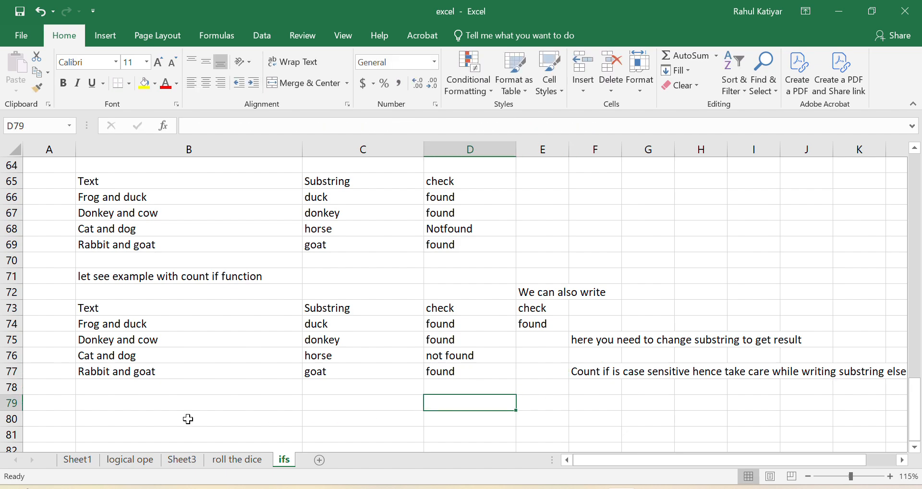
# - Enter the closing lines "comment to query" in cell B80 and "thanks for watching" in cell B81
pyautogui.click(121, 421)
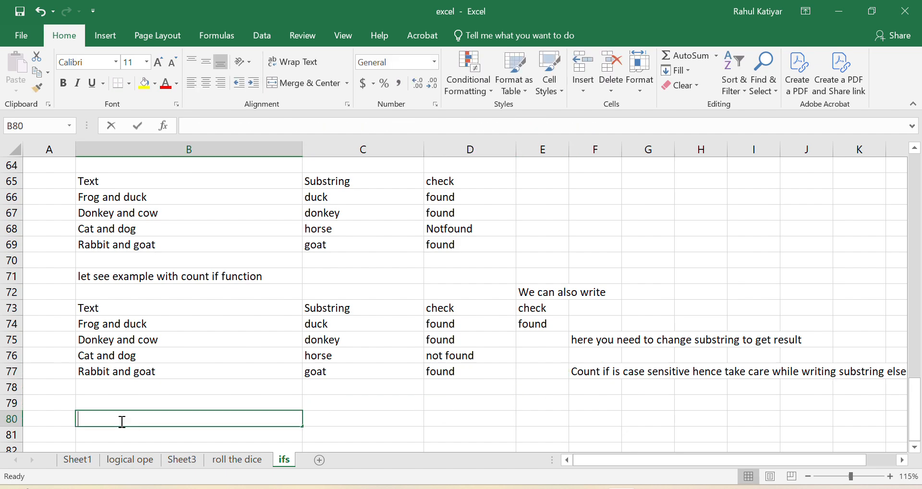
pyautogui.write('comment')
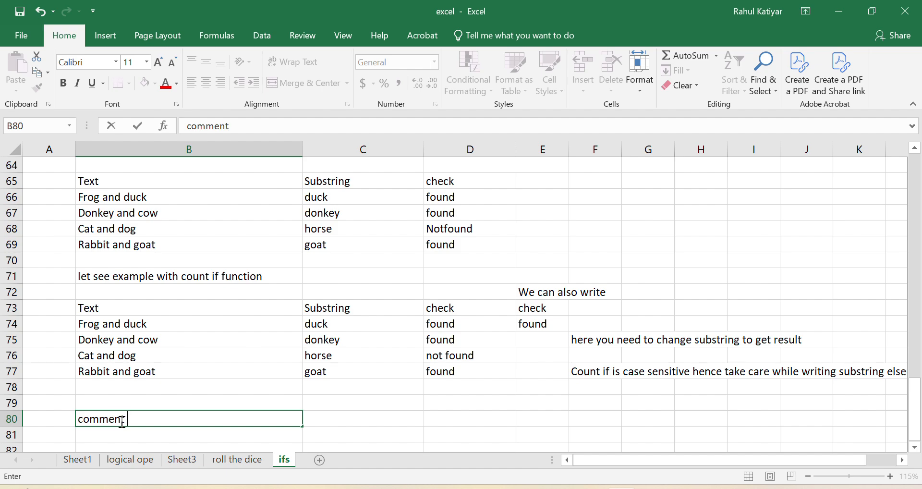
pyautogui.write(' to query')
pyautogui.click(154, 433)
pyautogui.write('t')
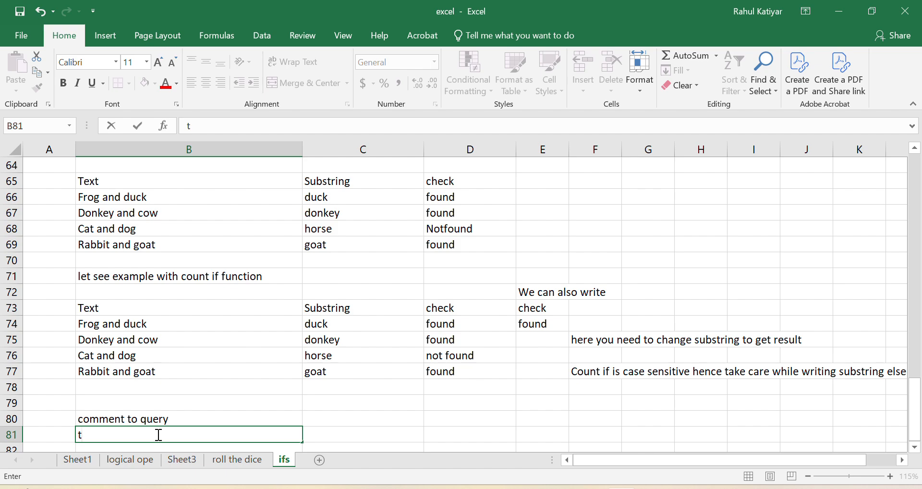
pyautogui.write('hanks for')
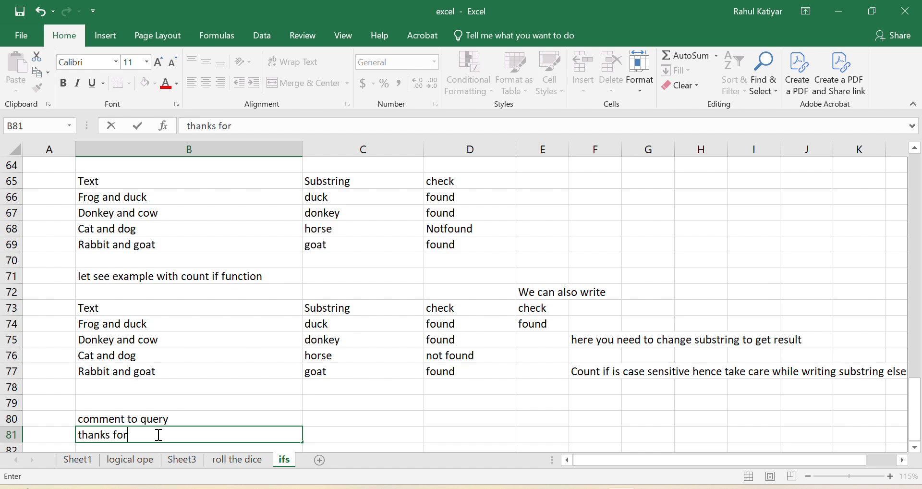
pyautogui.write(' watching')
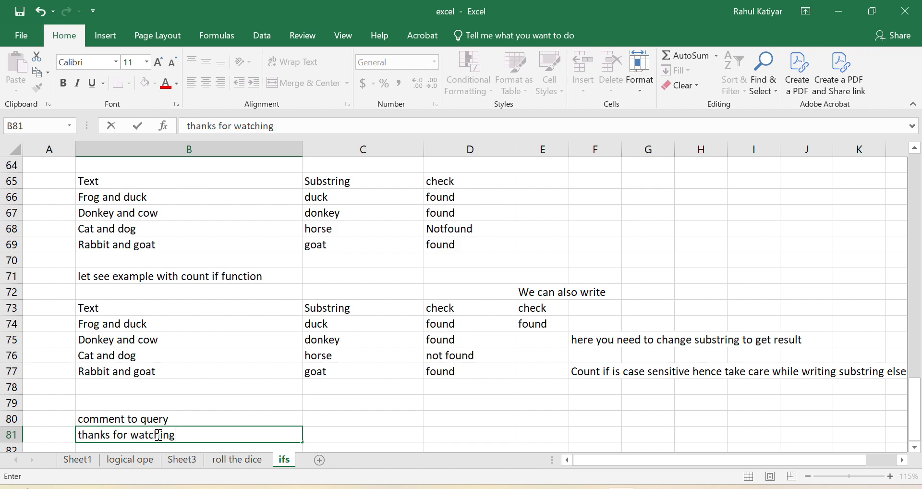